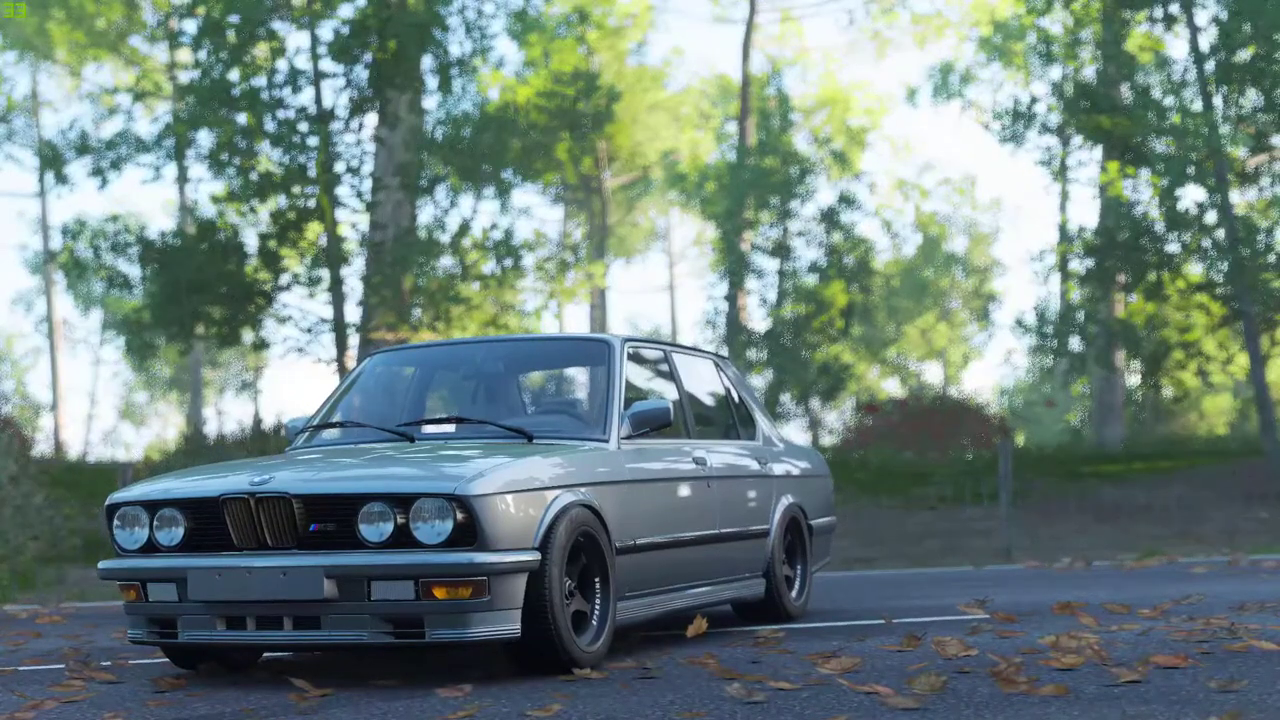
Enter photo mode, frame the silver BMW from its front-left corner, and hide the overlay
{"action": "key", "text": "p"}
{"action": "key", "text": "Left"}
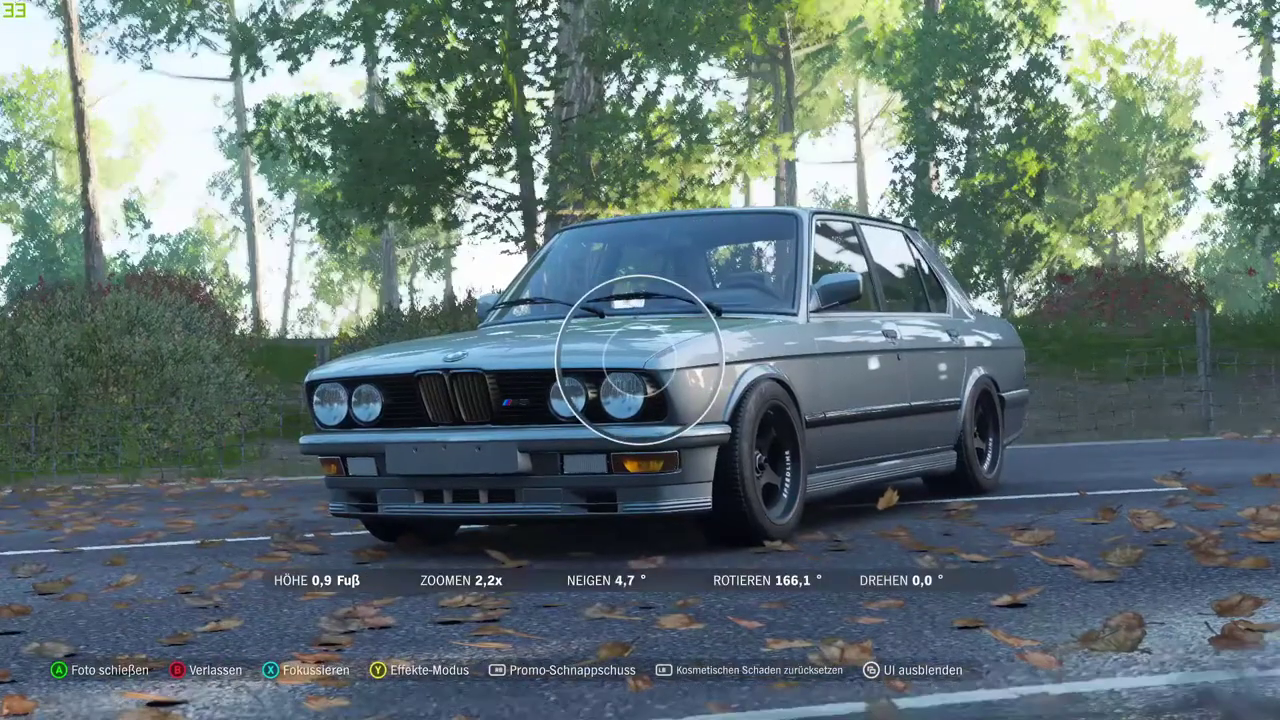
{"action": "key", "text": "h"}
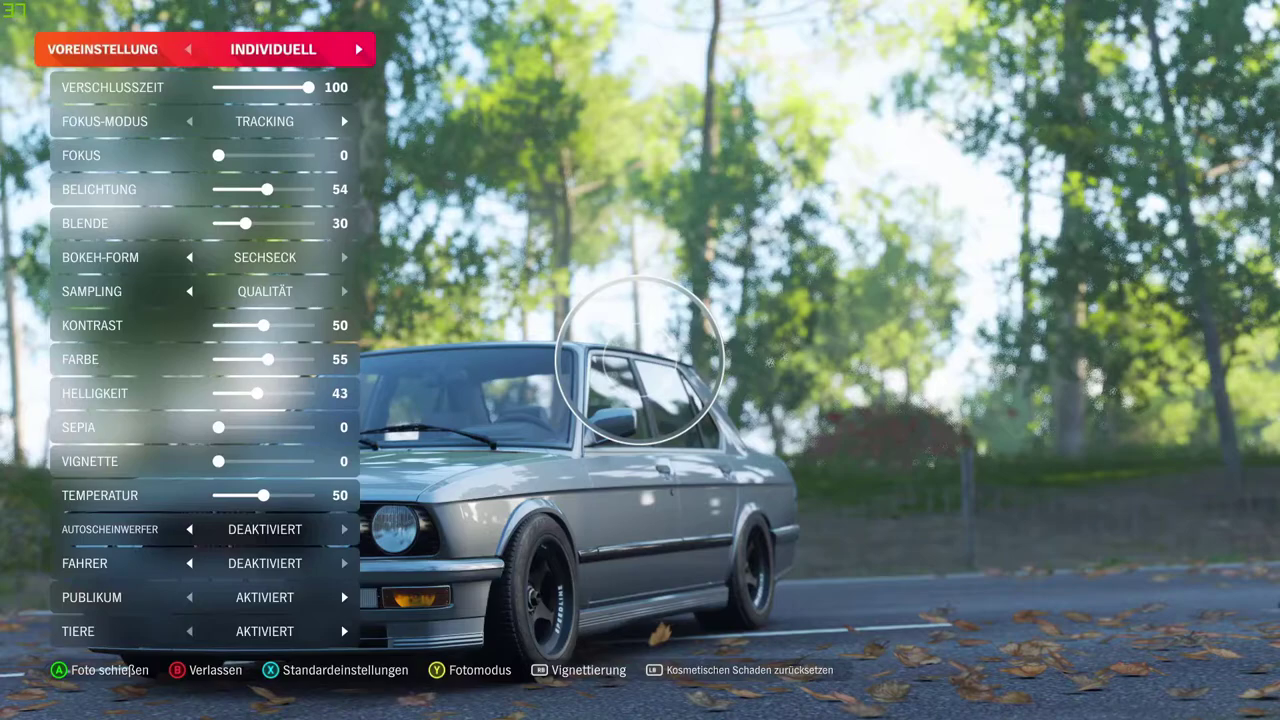
Take a photo of the silver BMW after briefly checking the camera settings
{"action": "key", "text": "Down"}
{"action": "key", "text": "Down"}
{"action": "key", "text": "Down"}
{"action": "key", "text": "Down"}
{"action": "key", "text": "Down"}
{"action": "key", "text": "Down"}
{"action": "key", "text": "Down"}
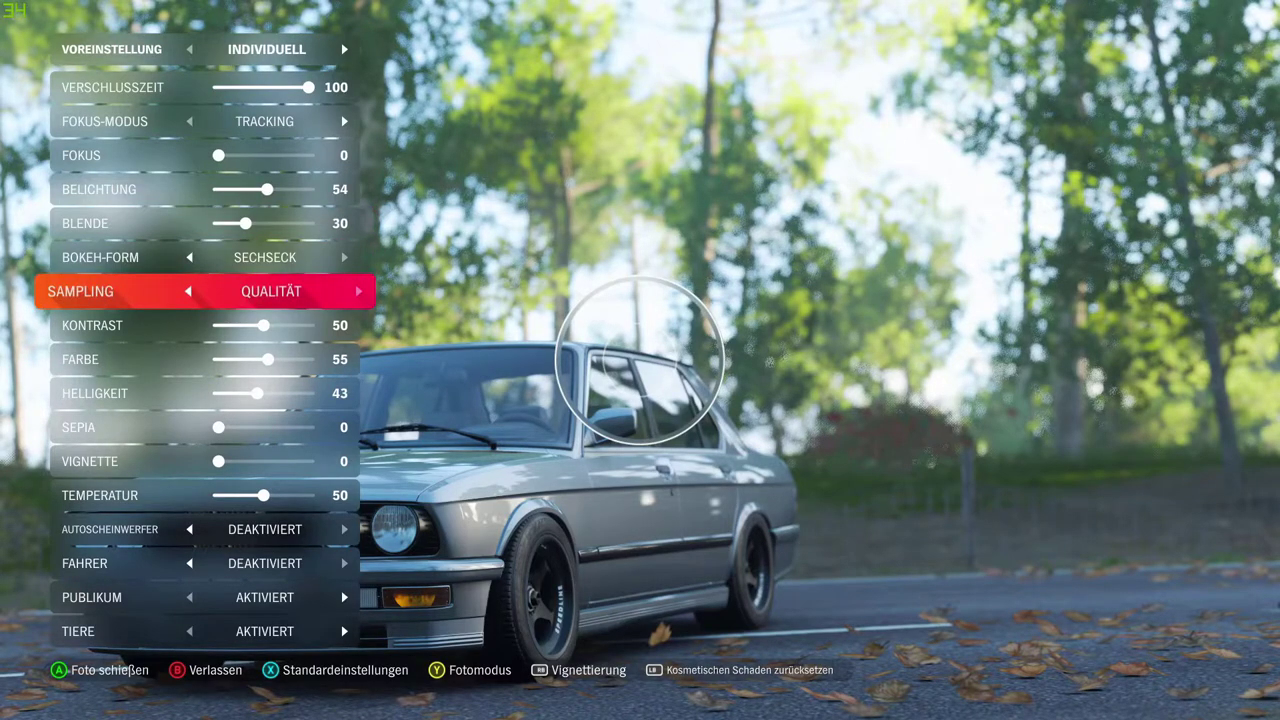
{"action": "key", "text": "y"}
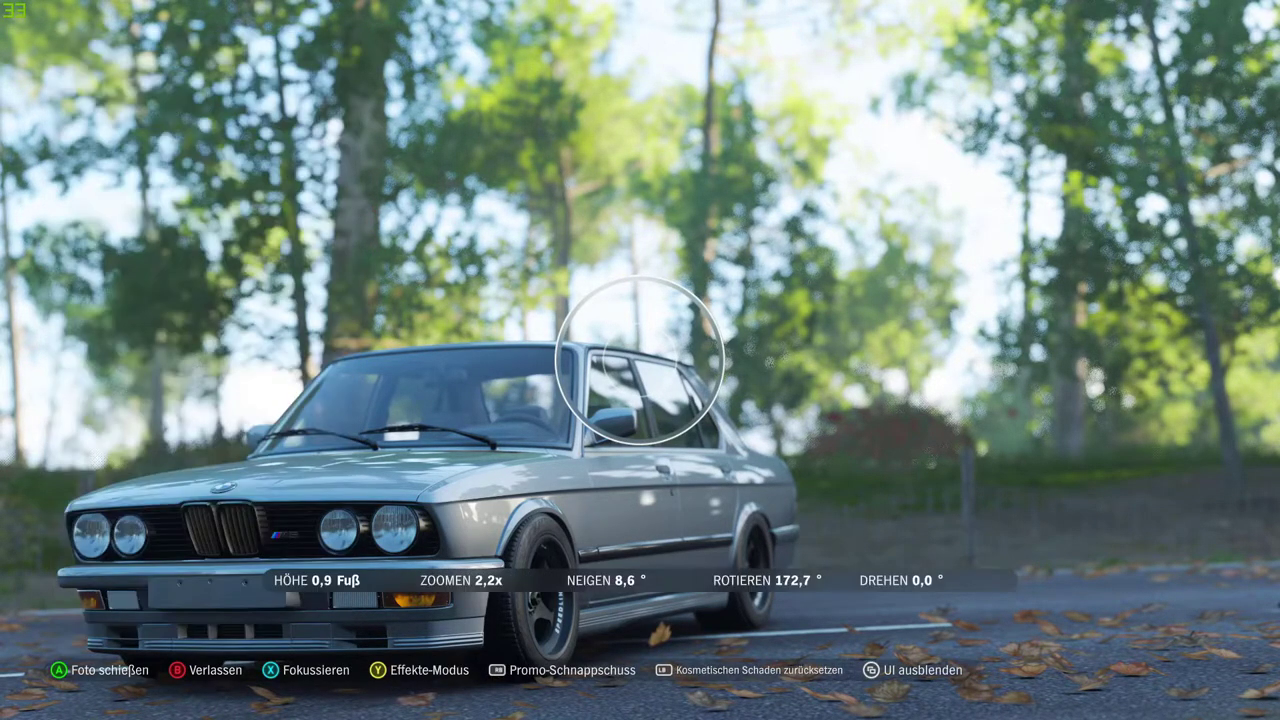
{"action": "key", "text": "Return"}
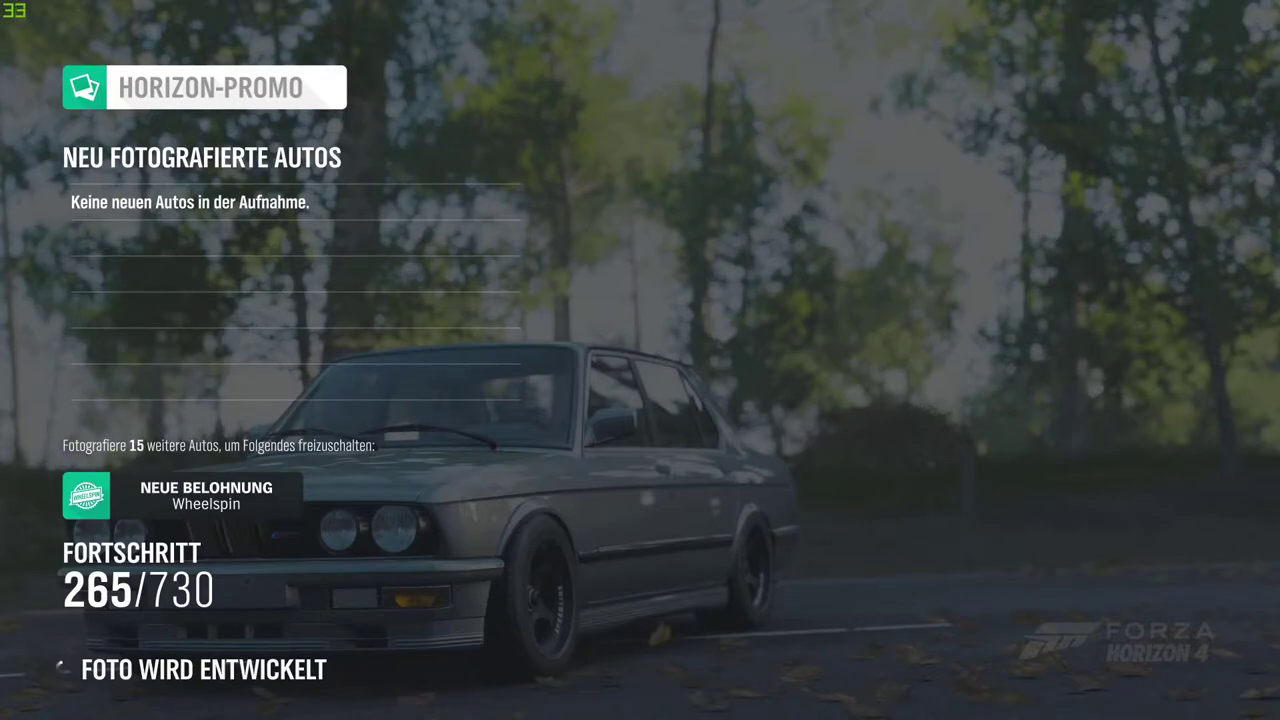
Dismiss the Horizon Promo results and hide the photo-mode HUD over the BMW
{"action": "key", "text": "Return"}
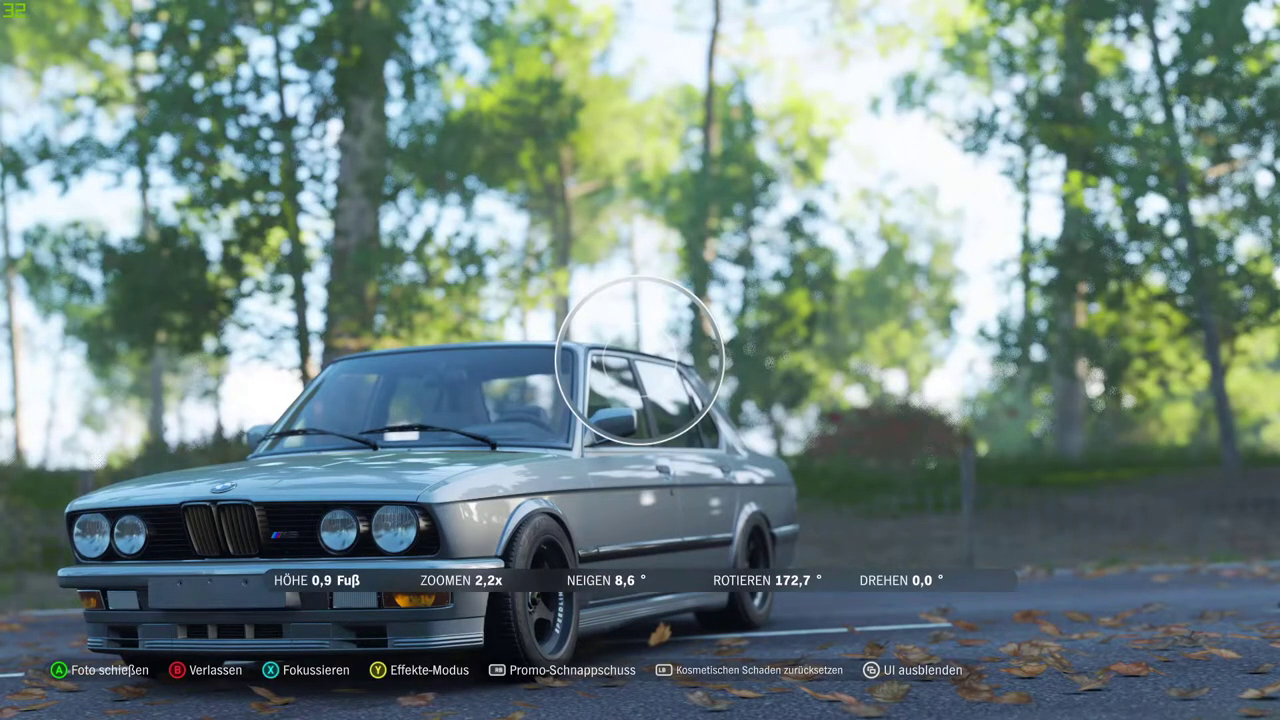
{"action": "key", "text": "h"}
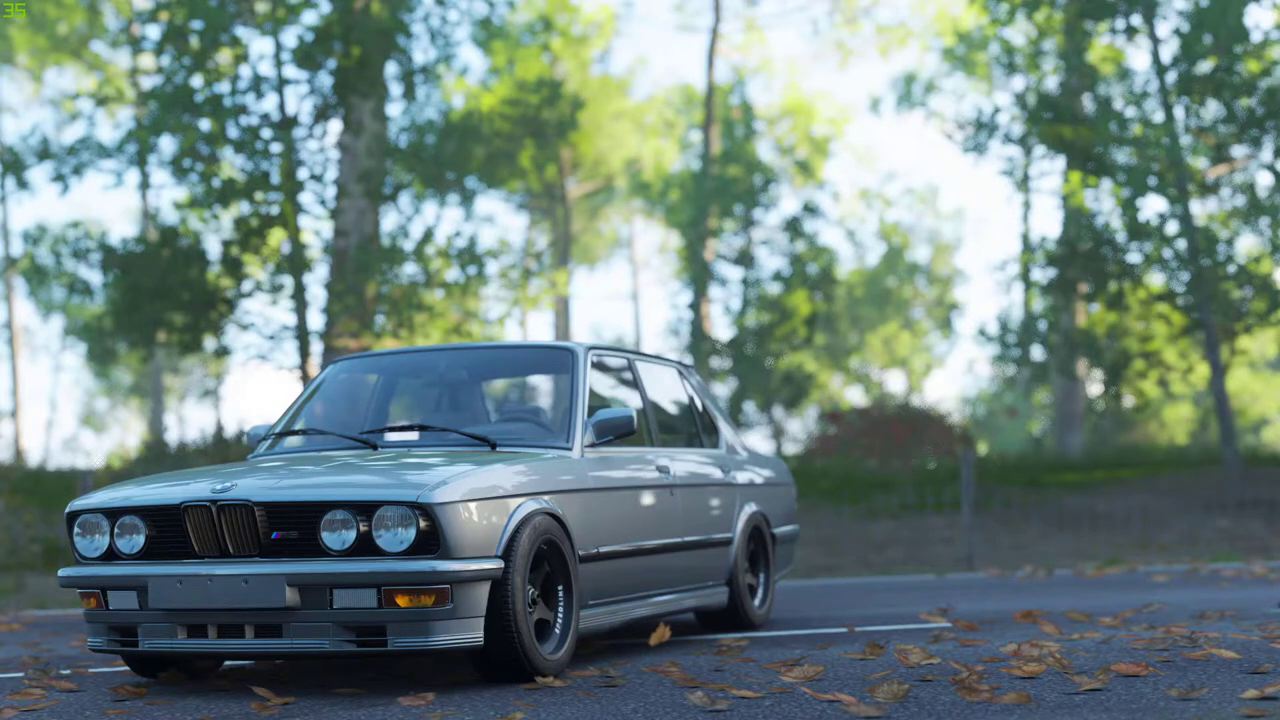
Switch from the game to the desktop and bring up Lightroom Classic's Library
{"action": "key", "text": "super+d"}
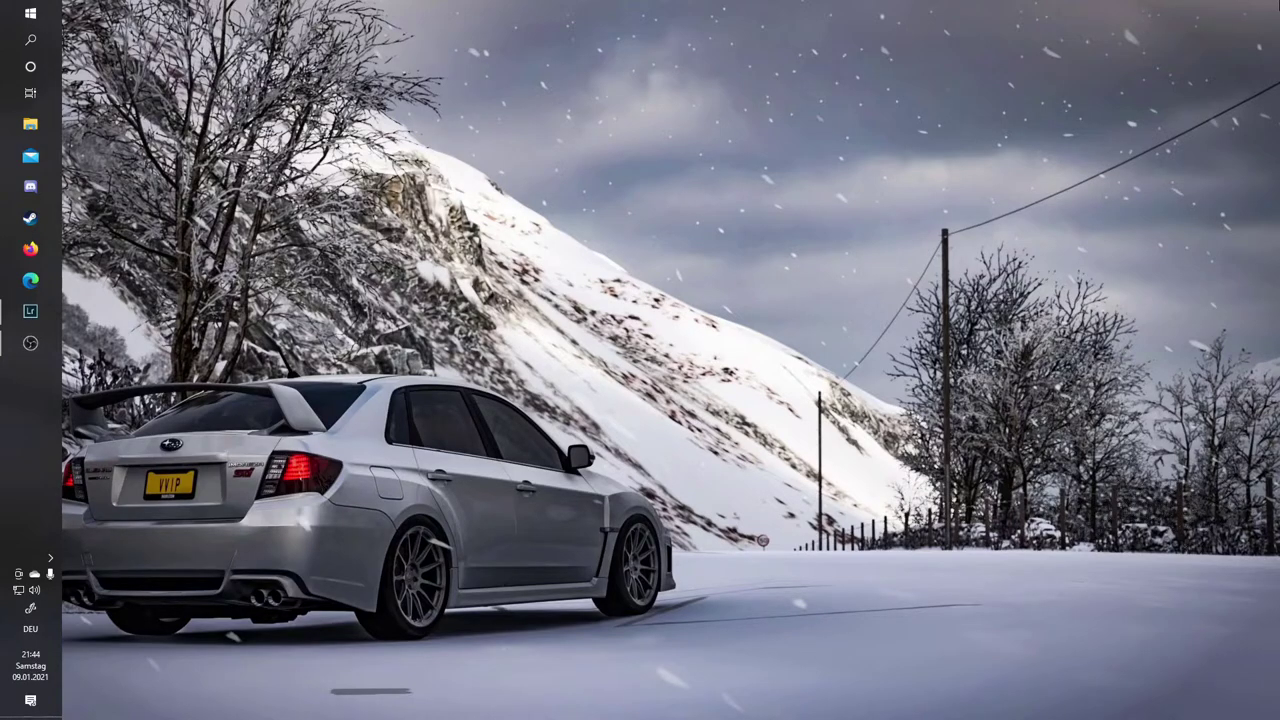
{"action": "left_click", "coordinate": [30, 311]}
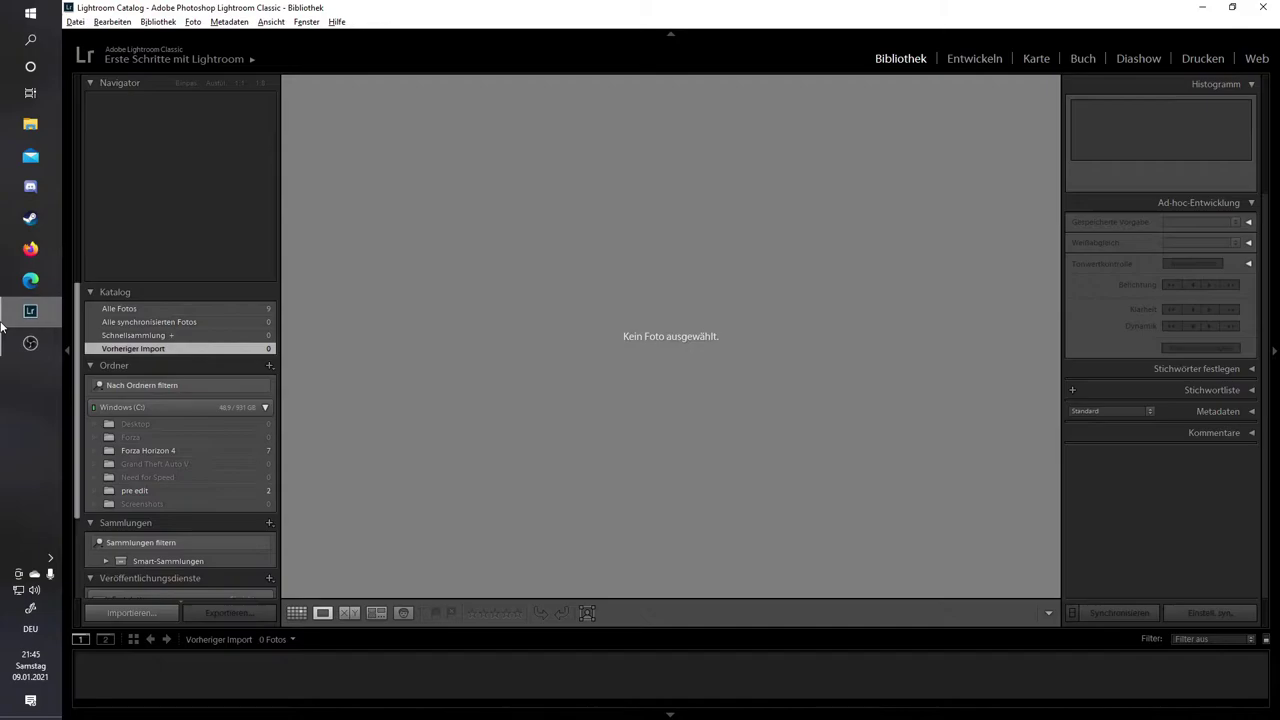
Start a Lightroom import and choose the Forza screenshots folder as the source
{"action": "left_click", "coordinate": [127, 612]}
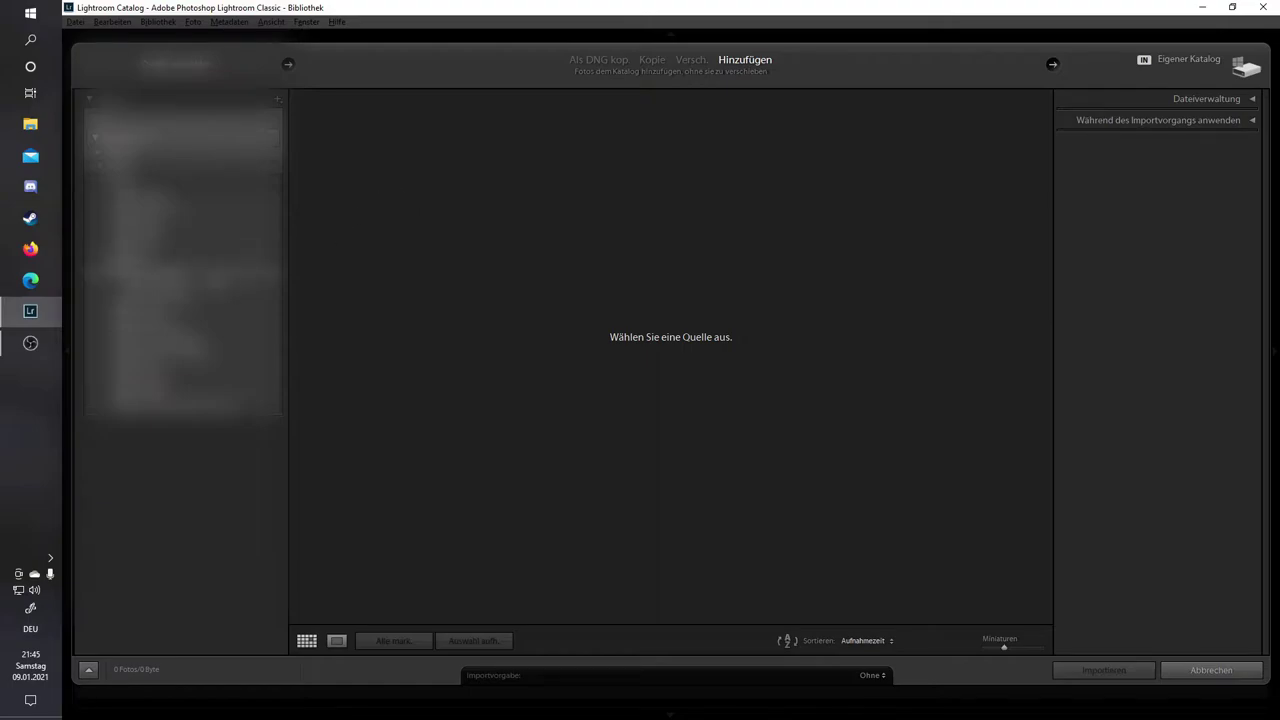
{"action": "left_click", "coordinate": [215, 272]}
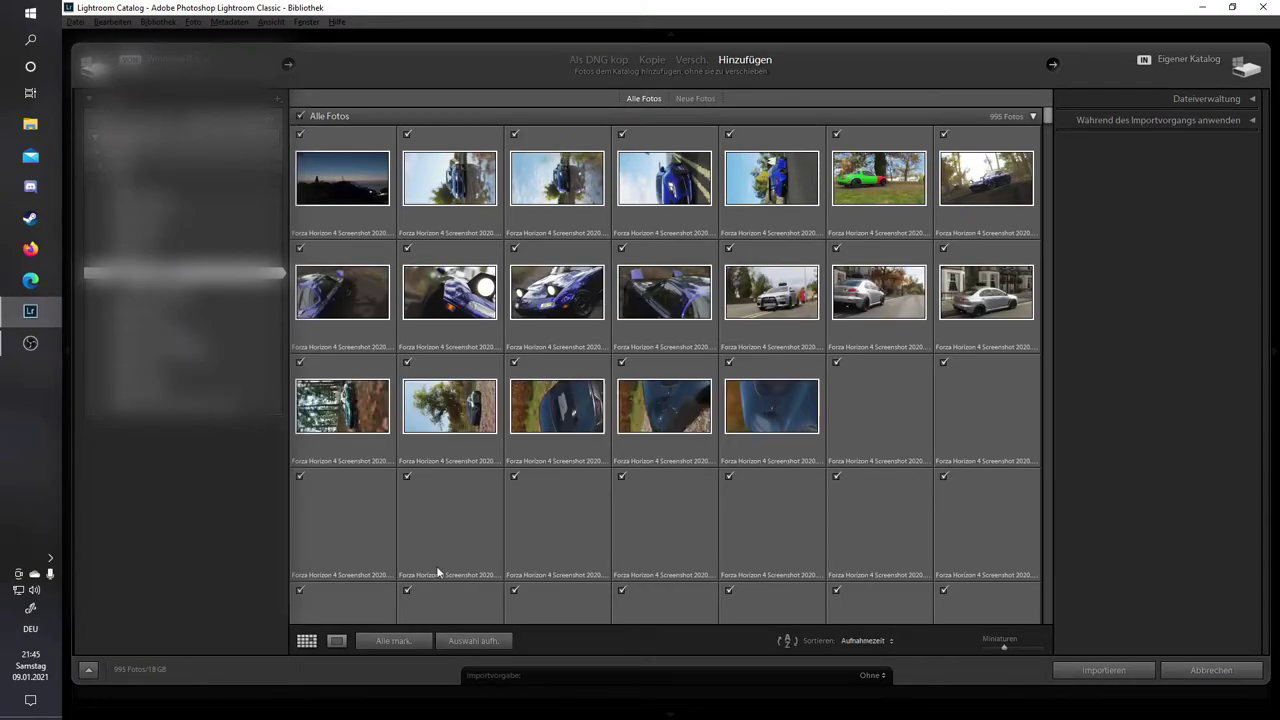
Import only the newest screenshot, 'Forza Horizon 4 Screenshot 2021.01.09 - 21.43.25.75.png'
{"action": "left_click", "coordinate": [485, 643]}
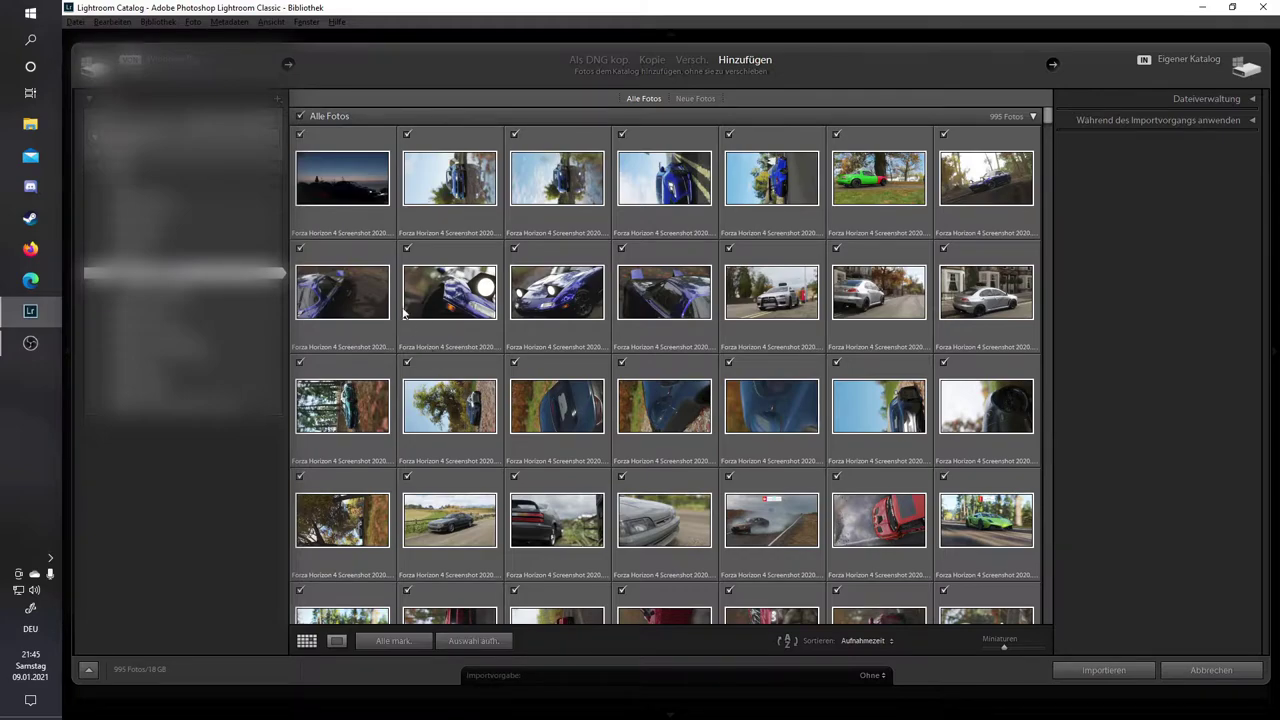
{"action": "left_click", "coordinate": [299, 117]}
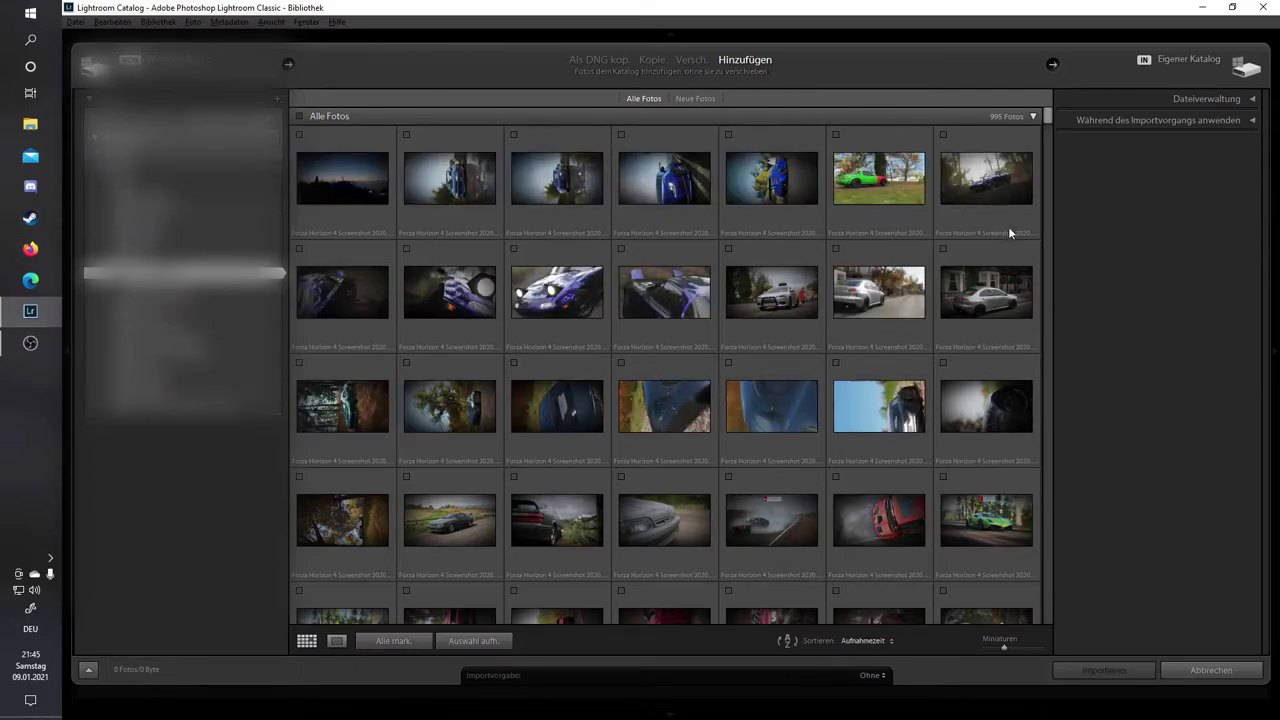
{"action": "left_click_drag", "start_coordinate": [1049, 118], "coordinate": [1046, 609]}
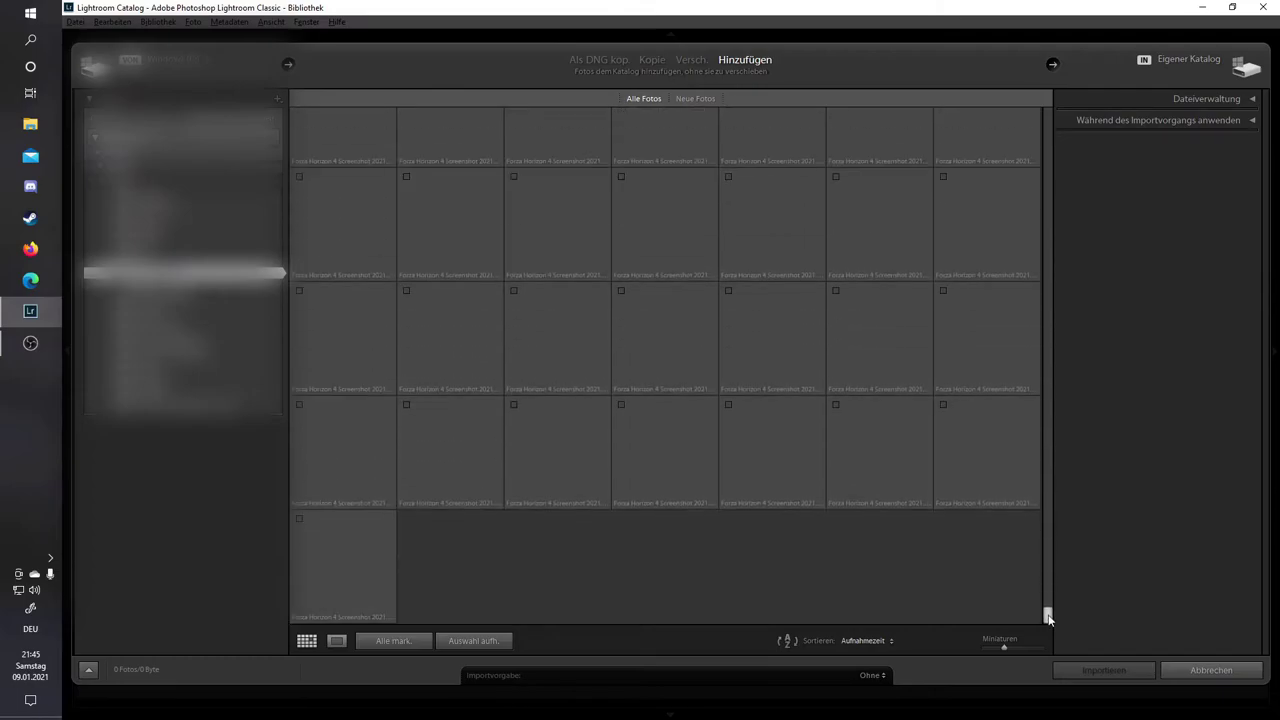
{"action": "left_click", "coordinate": [299, 518]}
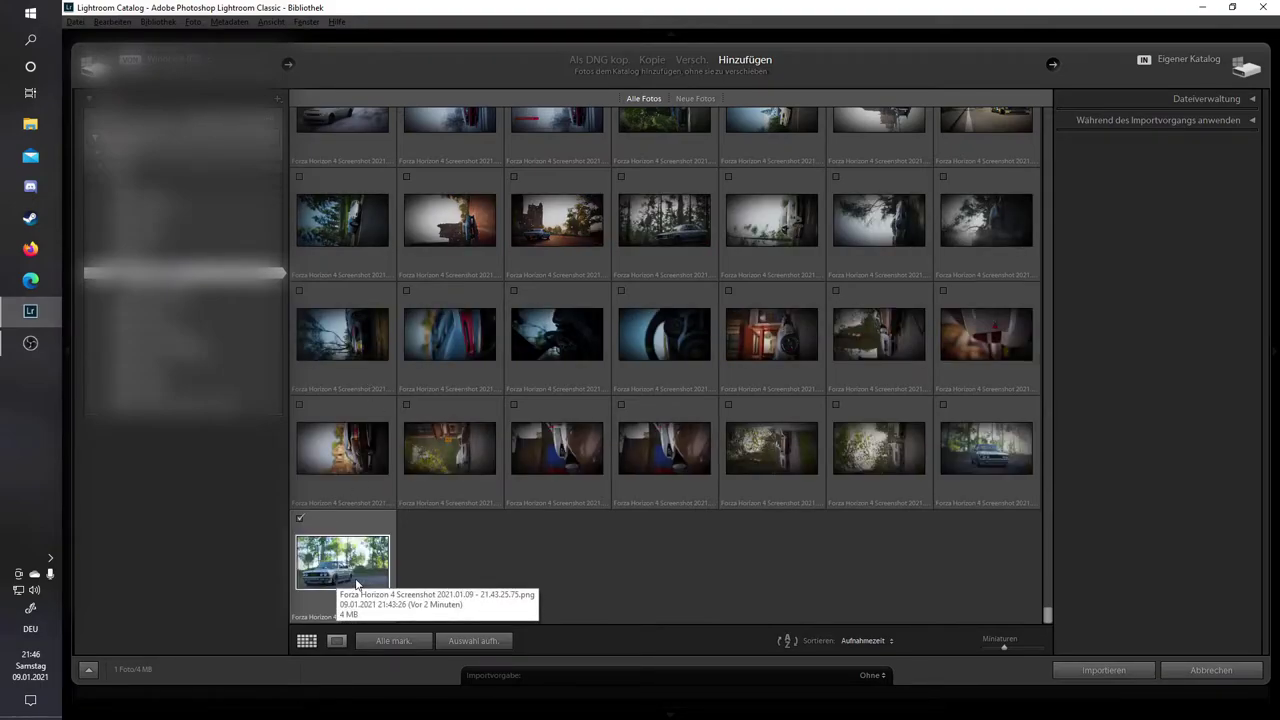
{"action": "left_click", "coordinate": [1119, 676]}
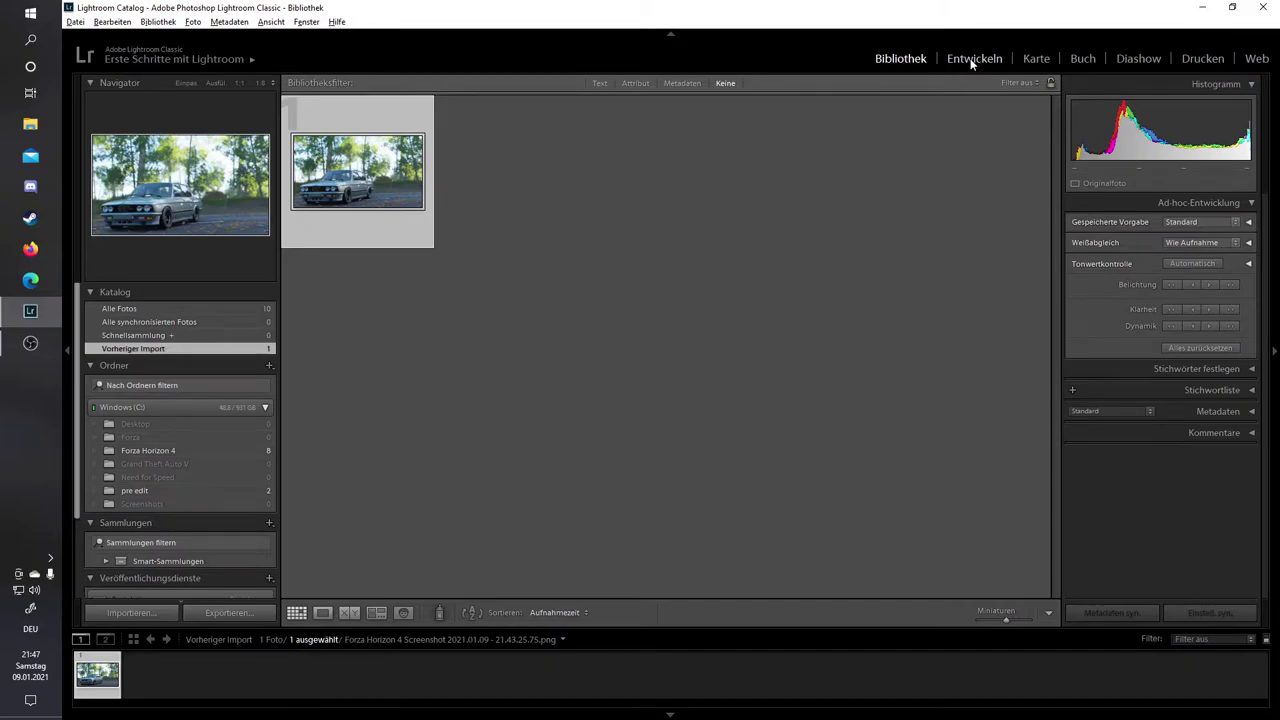
Open the imported BMW screenshot in the Develop module
{"action": "left_click", "coordinate": [971, 61]}
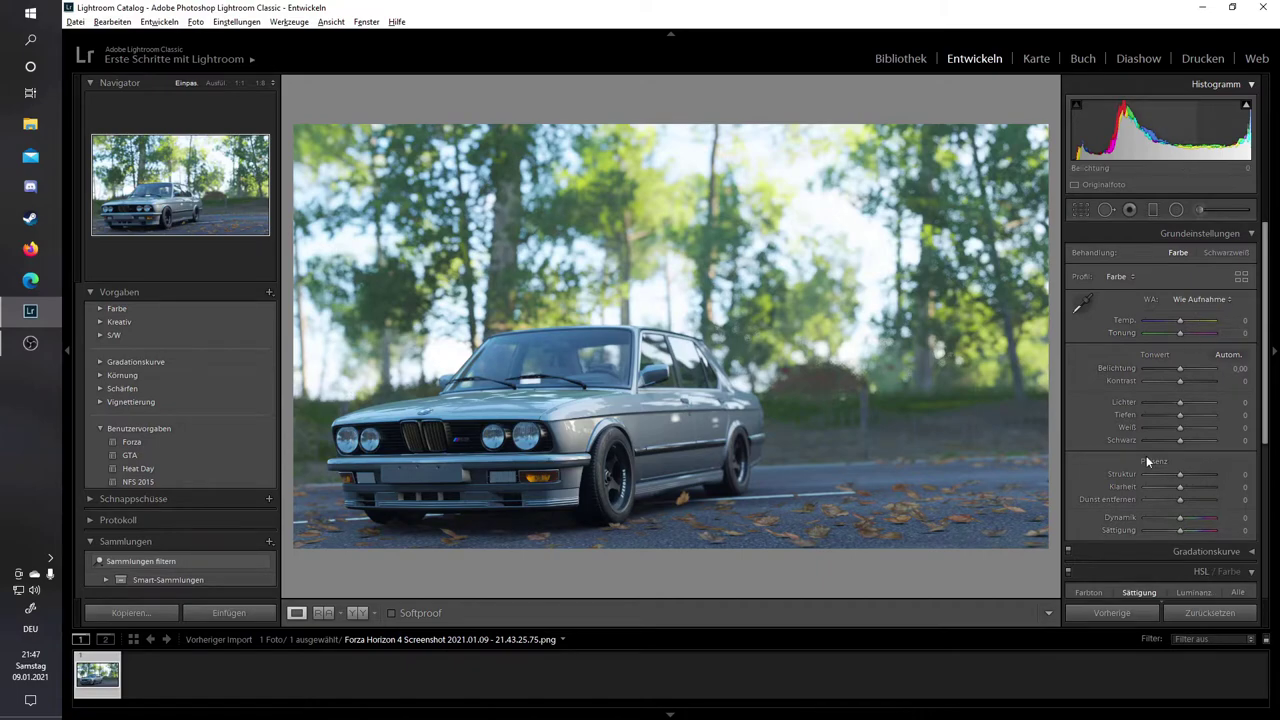
Collapse the HSL/Colour, User Presets, Presets and Collections panels
{"action": "scroll", "coordinate": [1230, 400], "scroll_direction": "down", "scroll_amount": 1}
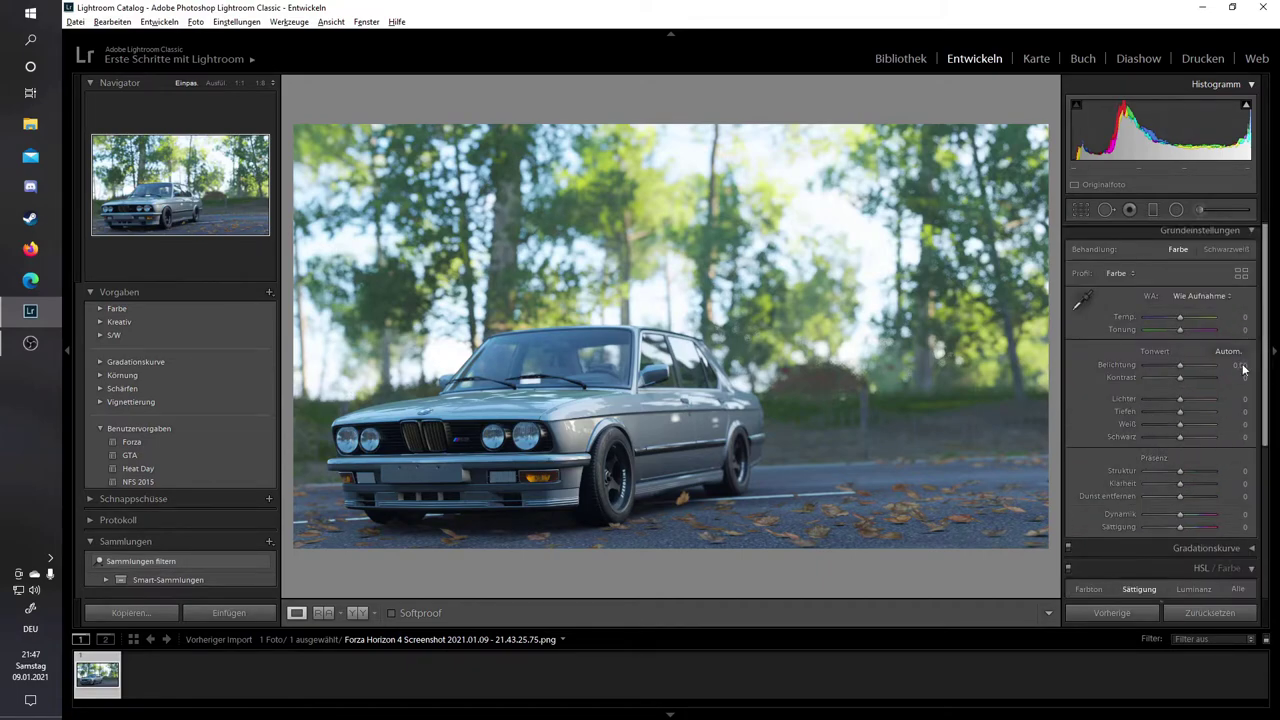
{"action": "key", "text": "ctrl+alt+6"}
{"action": "left_click", "coordinate": [1249, 276]}
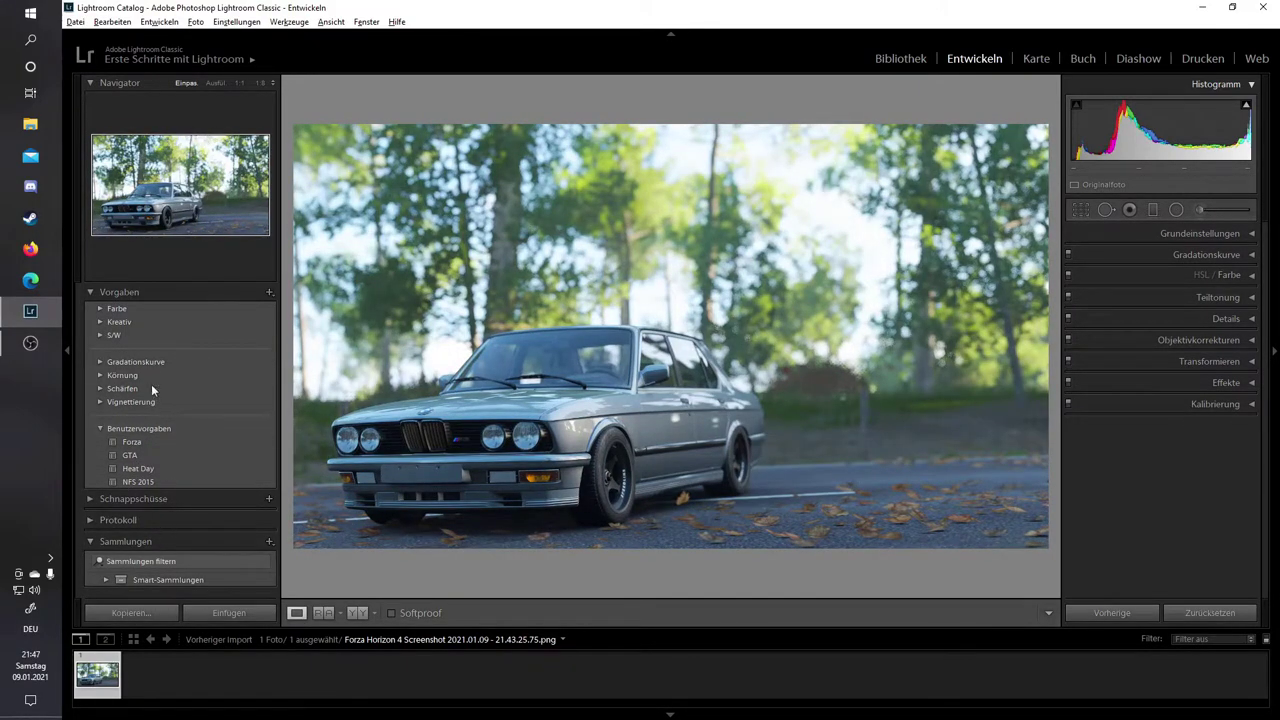
{"action": "left_click", "coordinate": [98, 428]}
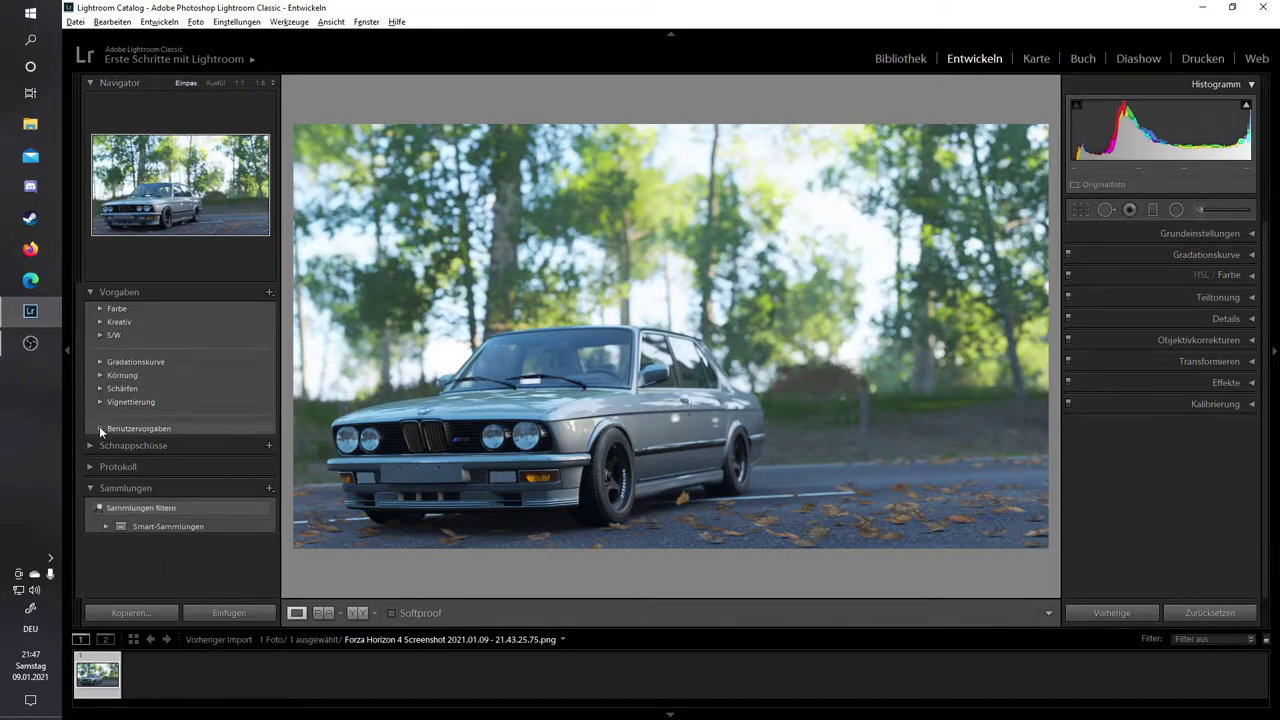
{"action": "left_click", "coordinate": [90, 293]}
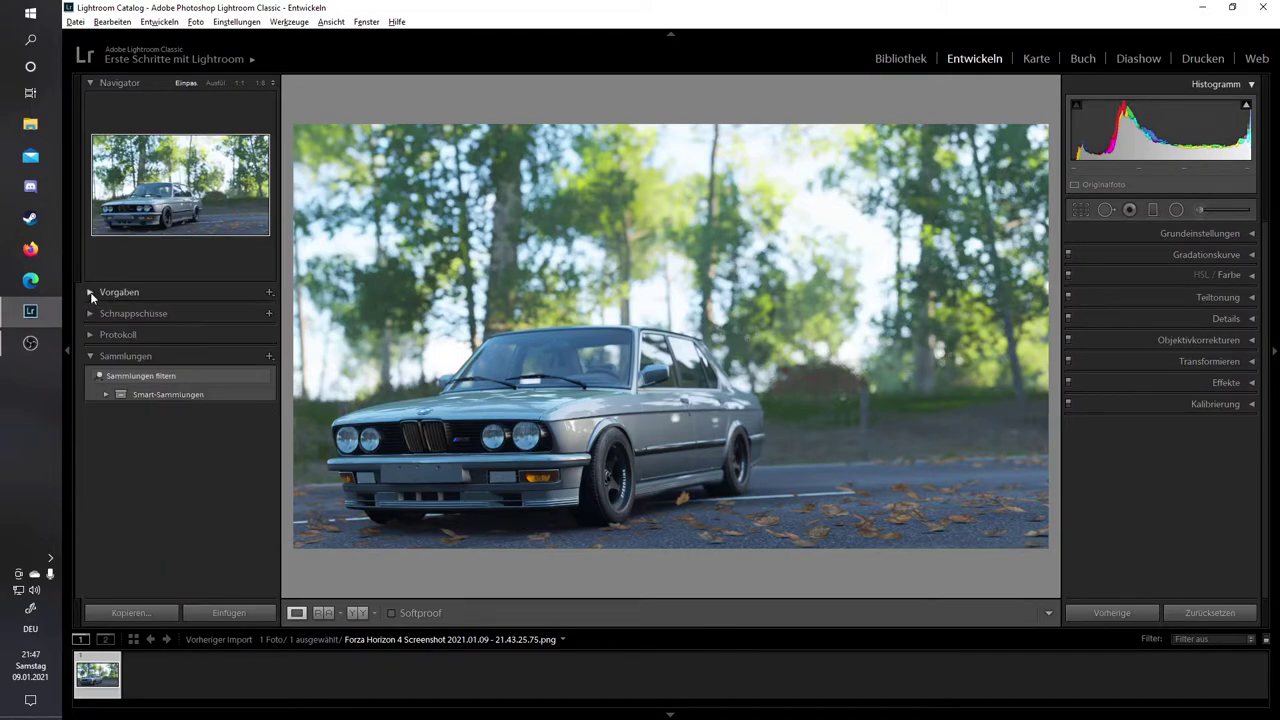
{"action": "left_click", "coordinate": [92, 356]}
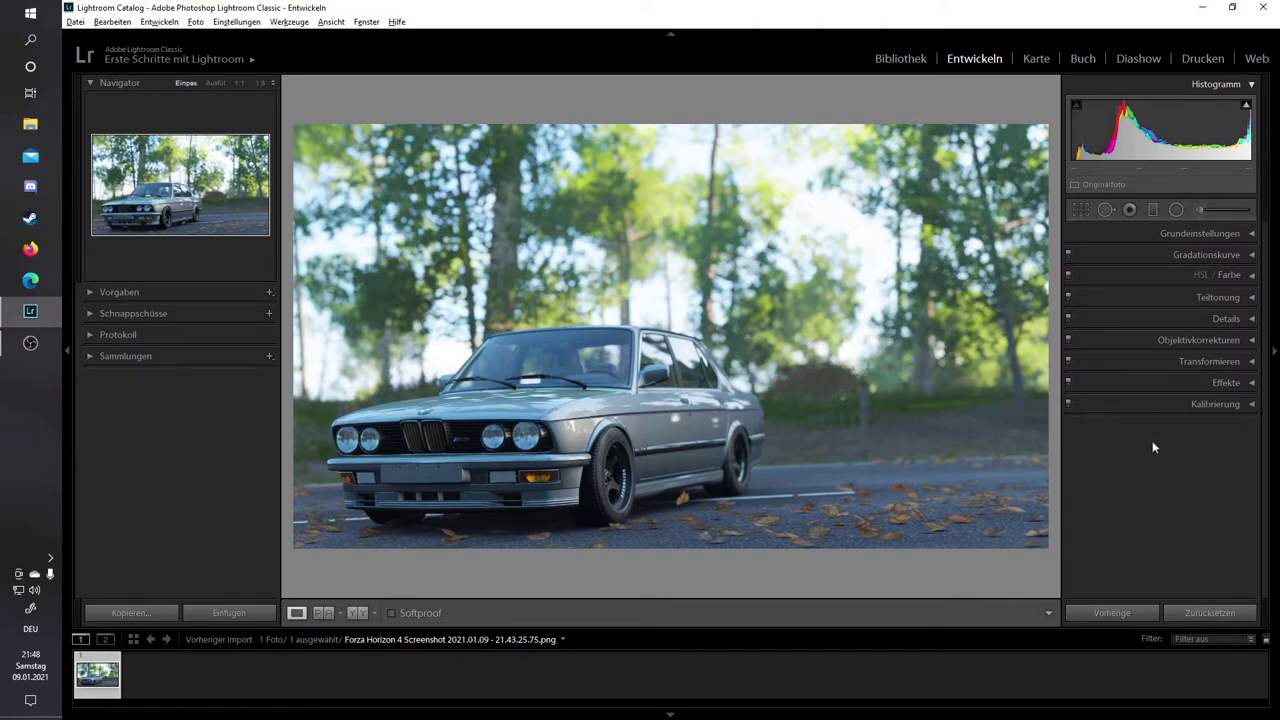
In Basic settings, raise Clarity to +71 after undoing a trial Contrast change
{"action": "left_click", "coordinate": [1252, 234]}
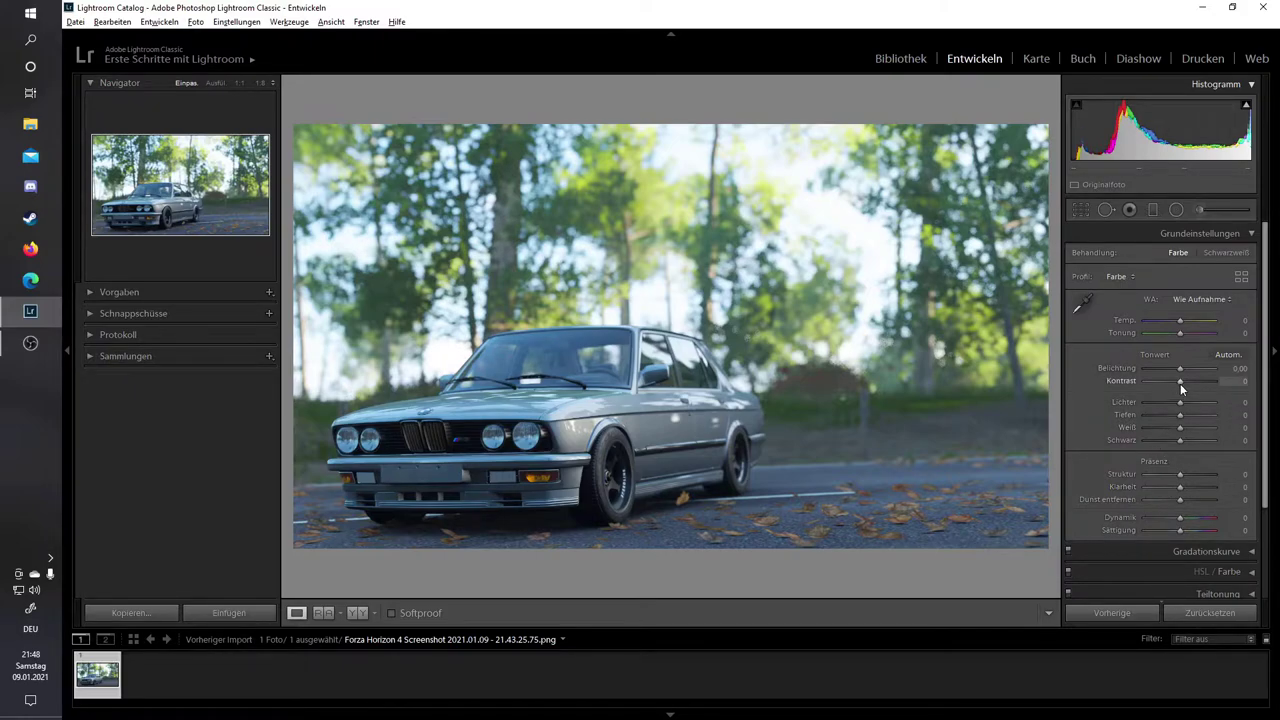
{"action": "left_click_drag", "start_coordinate": [1181, 381], "coordinate": [1193, 434]}
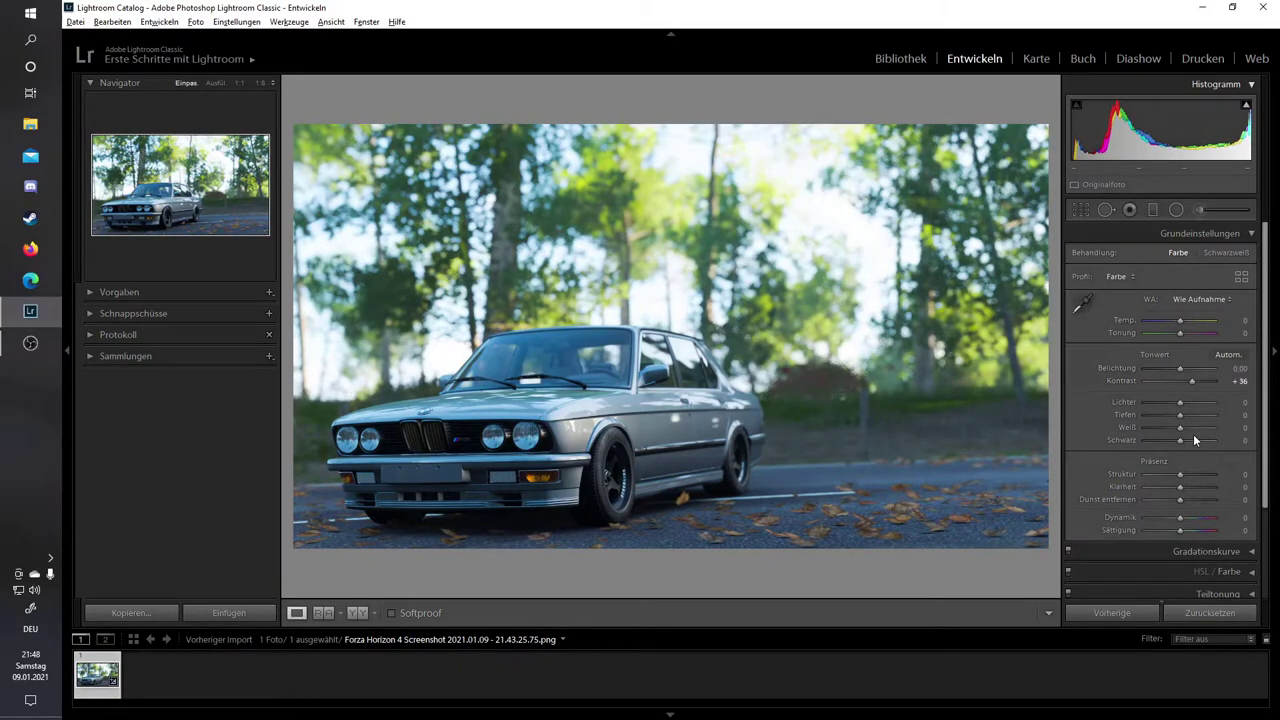
{"action": "key", "text": "ctrl+z"}
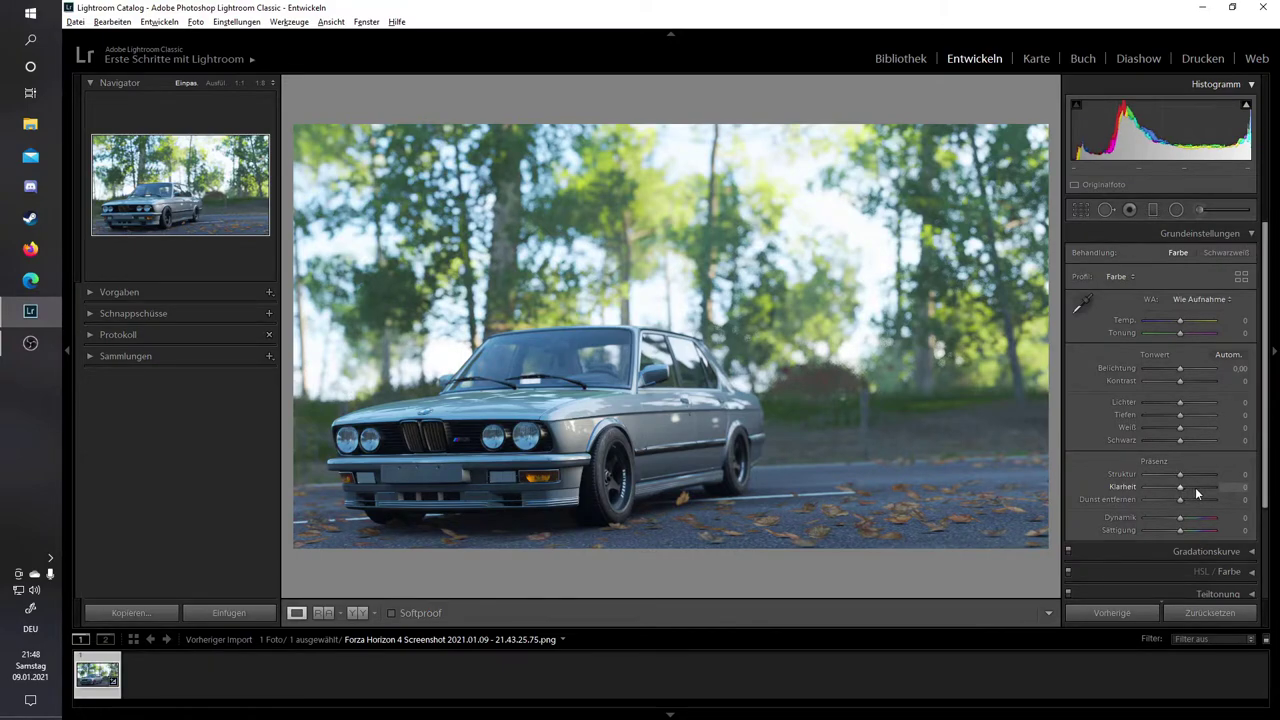
{"action": "mouse_move", "coordinate": [1179, 486]}
{"action": "left_mouse_down"}
{"action": "mouse_move", "coordinate": [1218, 485]}
{"action": "mouse_move", "coordinate": [1178, 491]}
{"action": "mouse_move", "coordinate": [1207, 504]}
{"action": "mouse_move", "coordinate": [1180, 498]}
{"action": "mouse_move", "coordinate": [1202, 490]}
{"action": "left_mouse_up"}
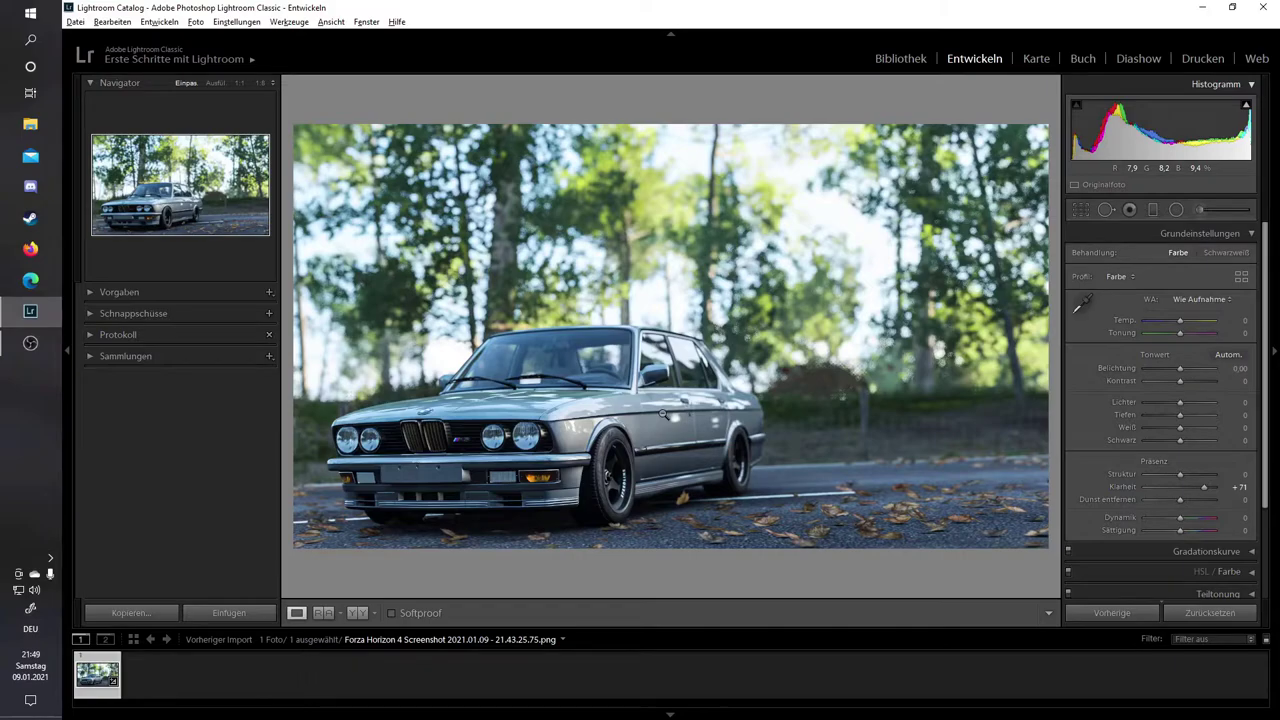
{"action": "left_click", "coordinate": [612, 416]}
{"action": "left_click", "coordinate": [623, 404]}
{"action": "left_click", "coordinate": [264, 83]}
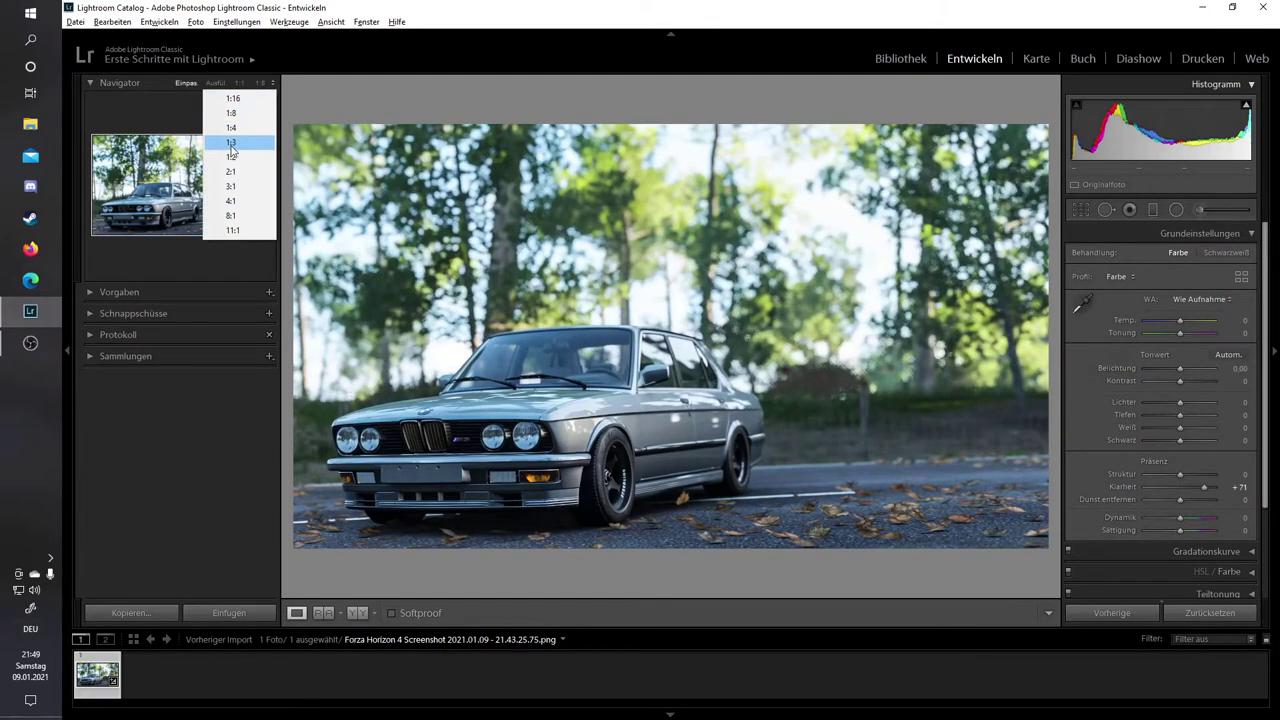
{"action": "left_click", "coordinate": [231, 144]}
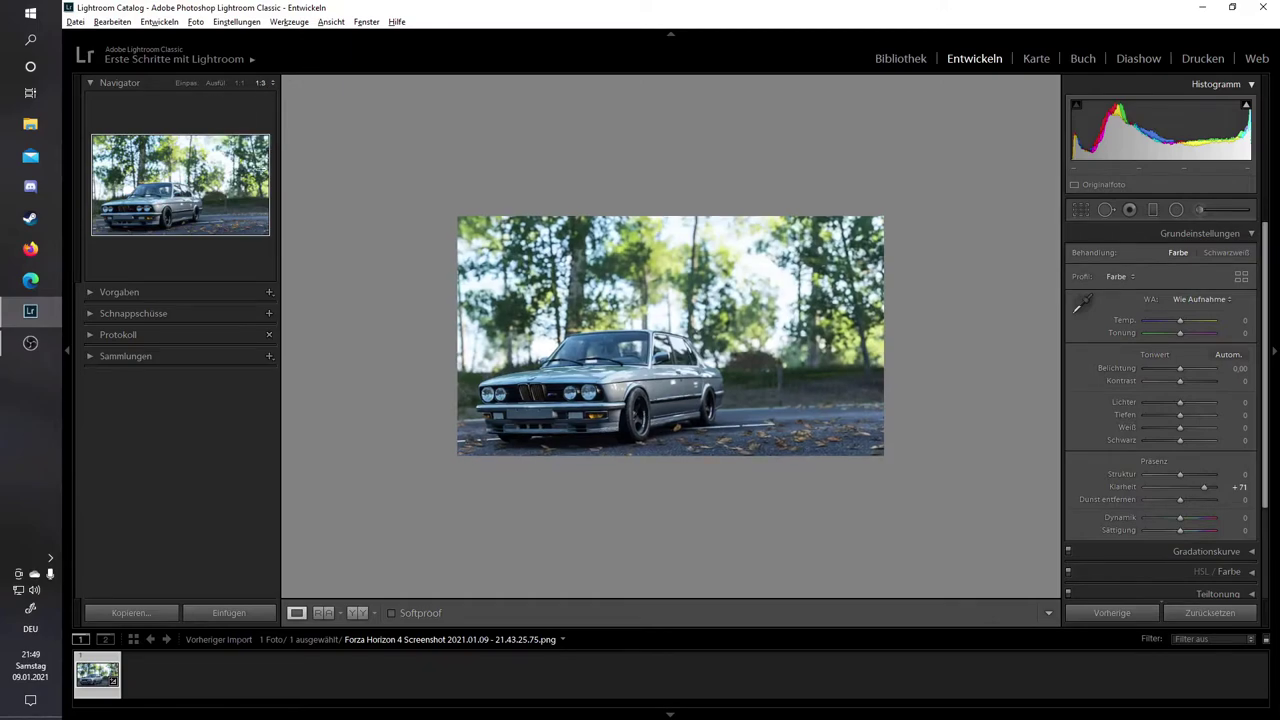
{"action": "left_click", "coordinate": [262, 83]}
{"action": "left_click", "coordinate": [231, 187]}
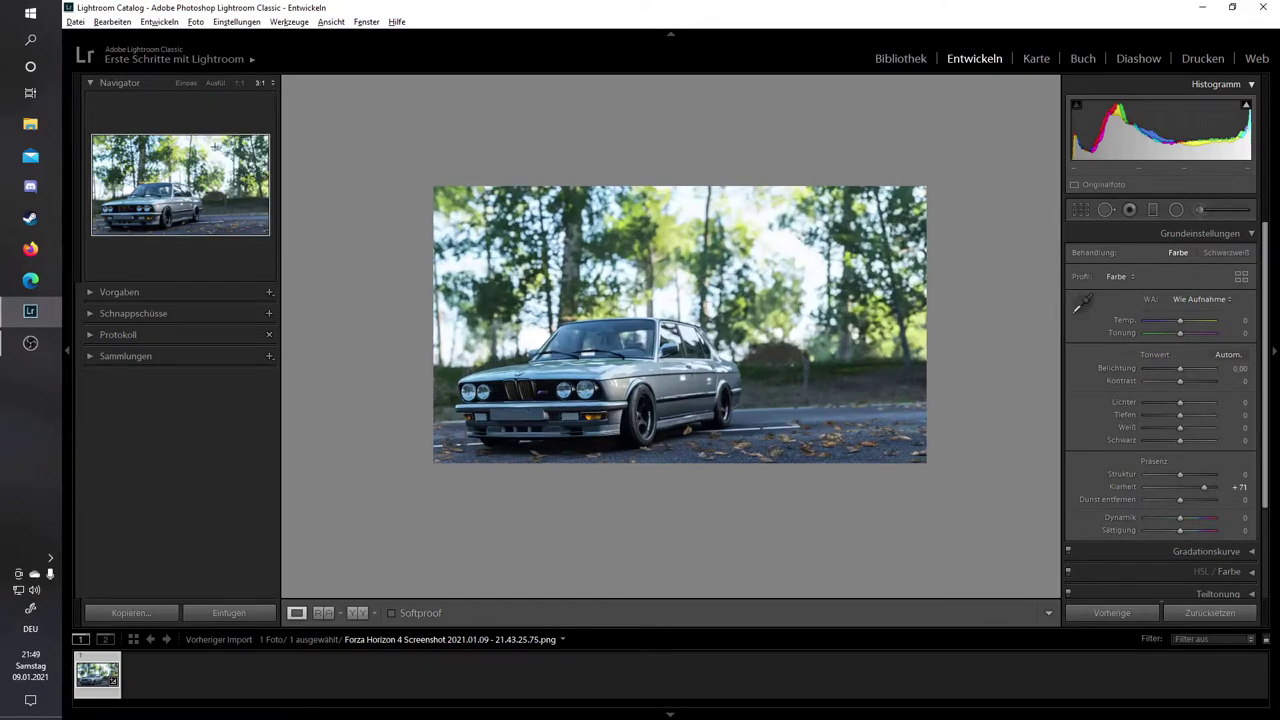
{"action": "left_click", "coordinate": [189, 84]}
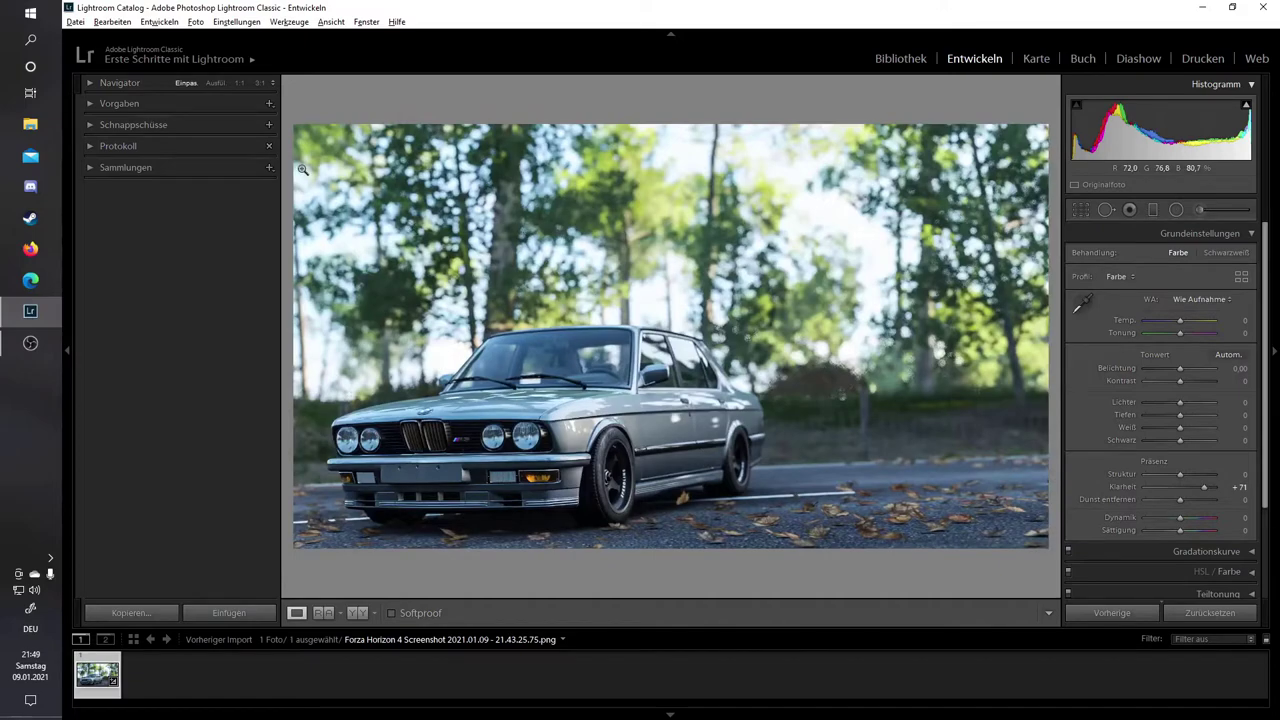
{"action": "left_click", "coordinate": [90, 83]}
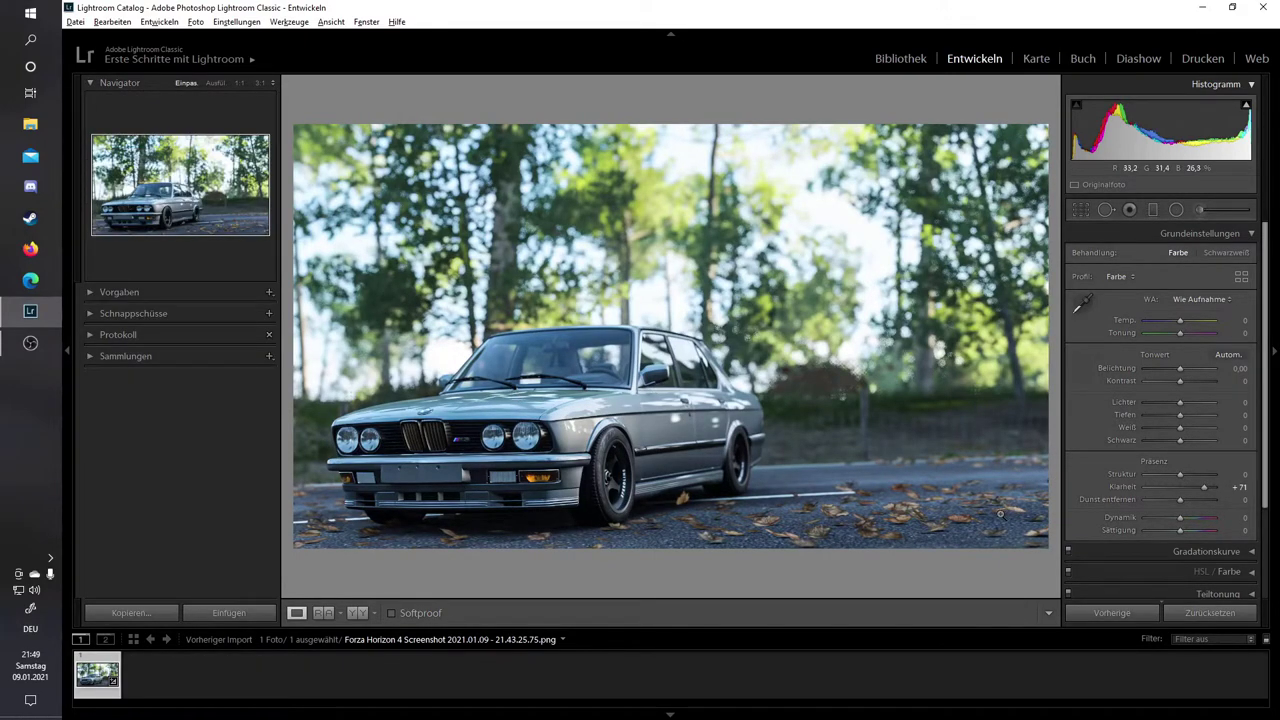
{"action": "key", "text": "ctrl+z"}
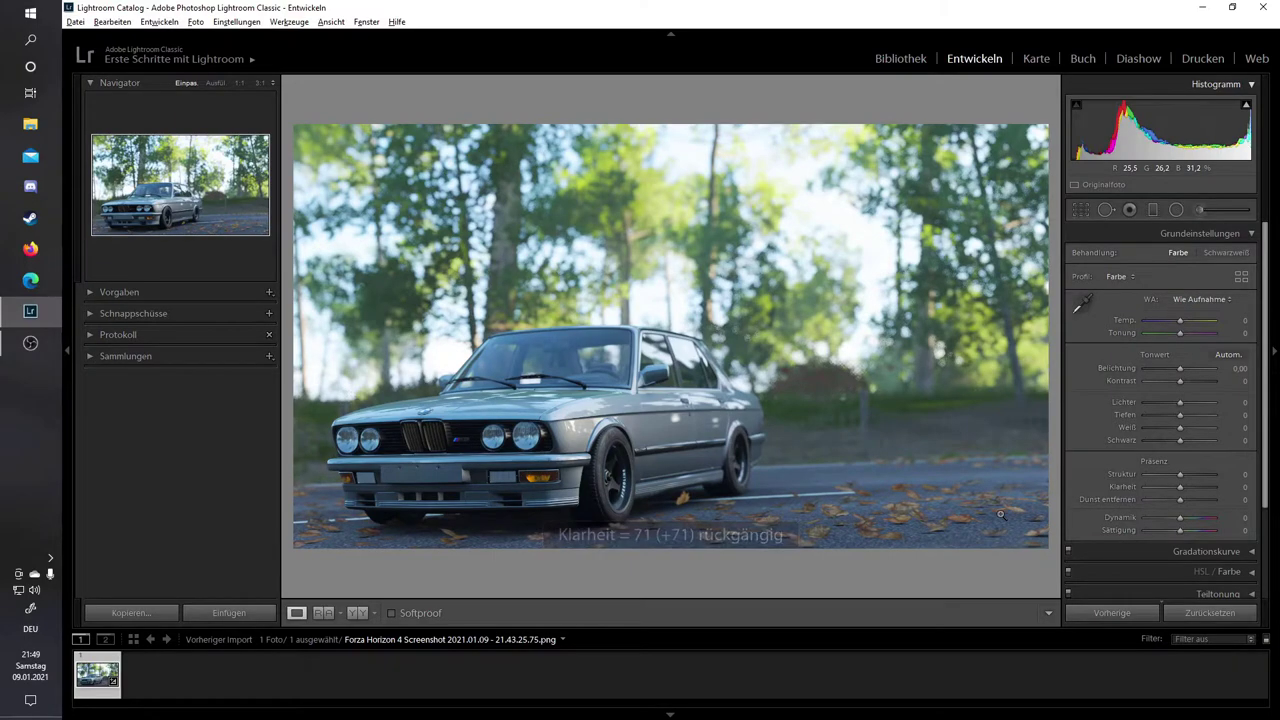
{"action": "key", "text": "ctrl+y"}
{"action": "key", "text": "ctrl+z"}
{"action": "key", "text": "ctrl+y"}
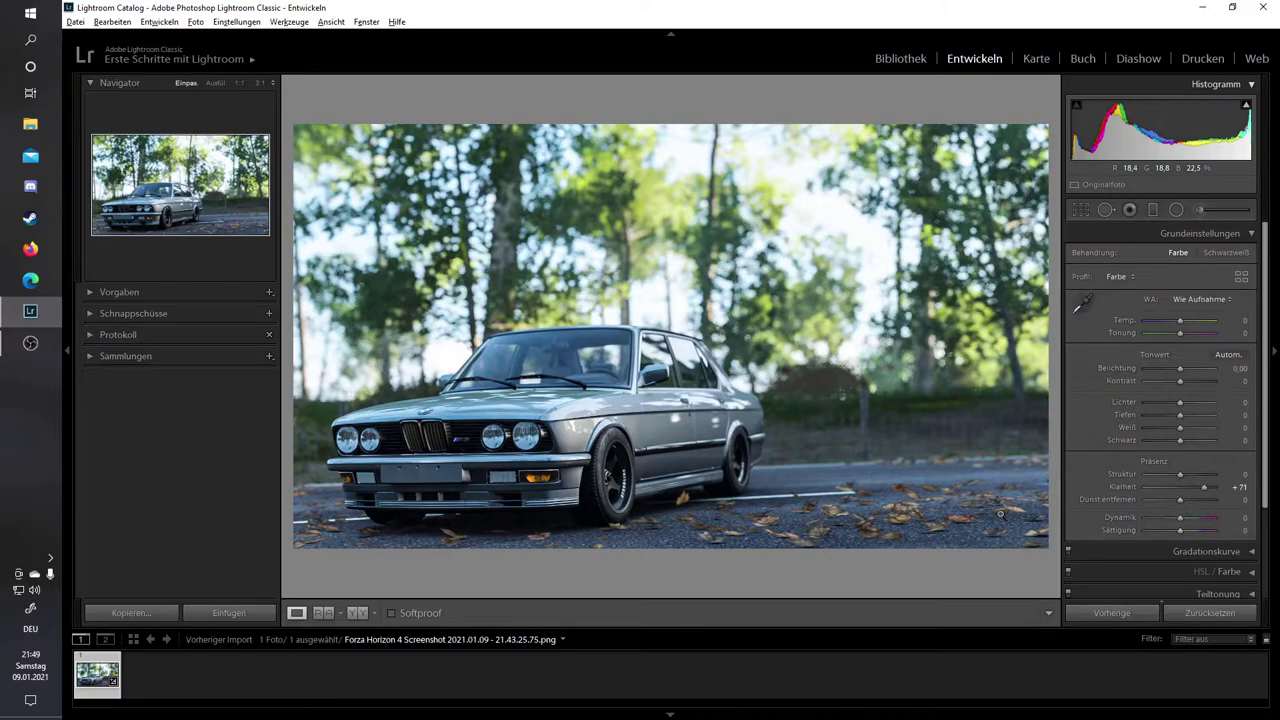
{"action": "key", "text": "ctrl+z"}
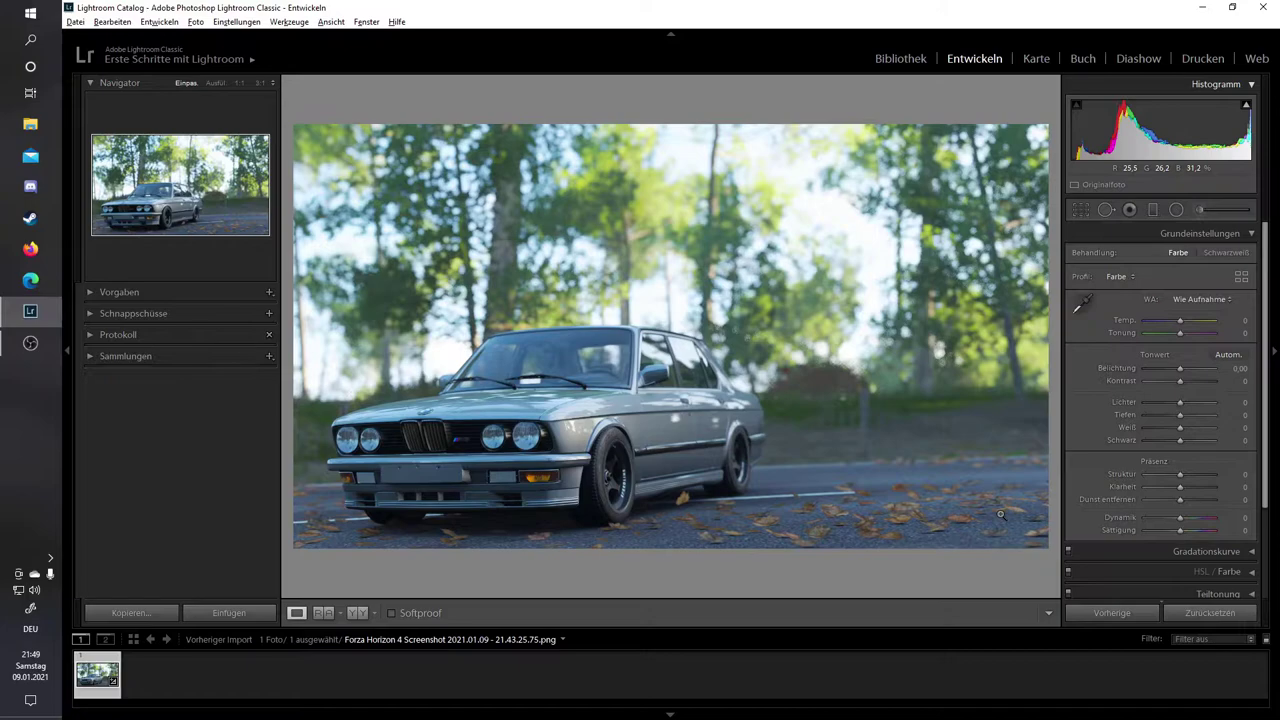
{"action": "key", "text": "ctrl+y"}
{"action": "key", "text": "ctrl+z"}
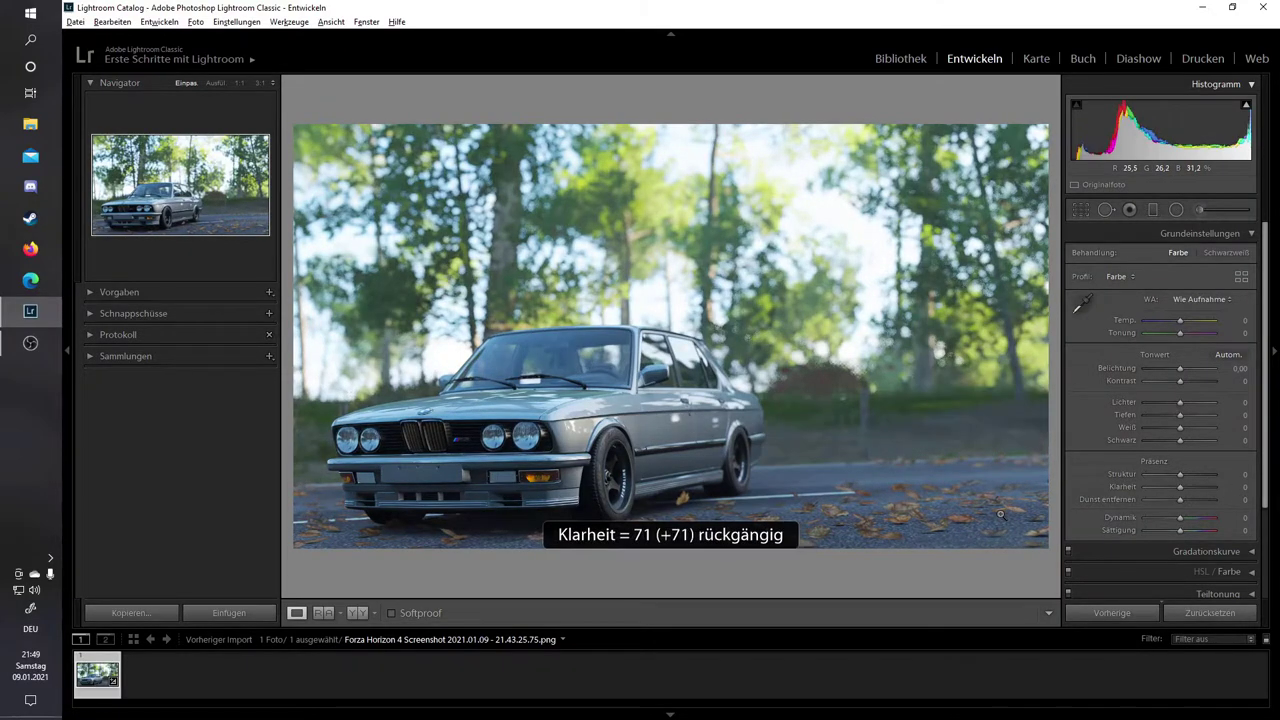
{"action": "key", "text": "ctrl+y"}
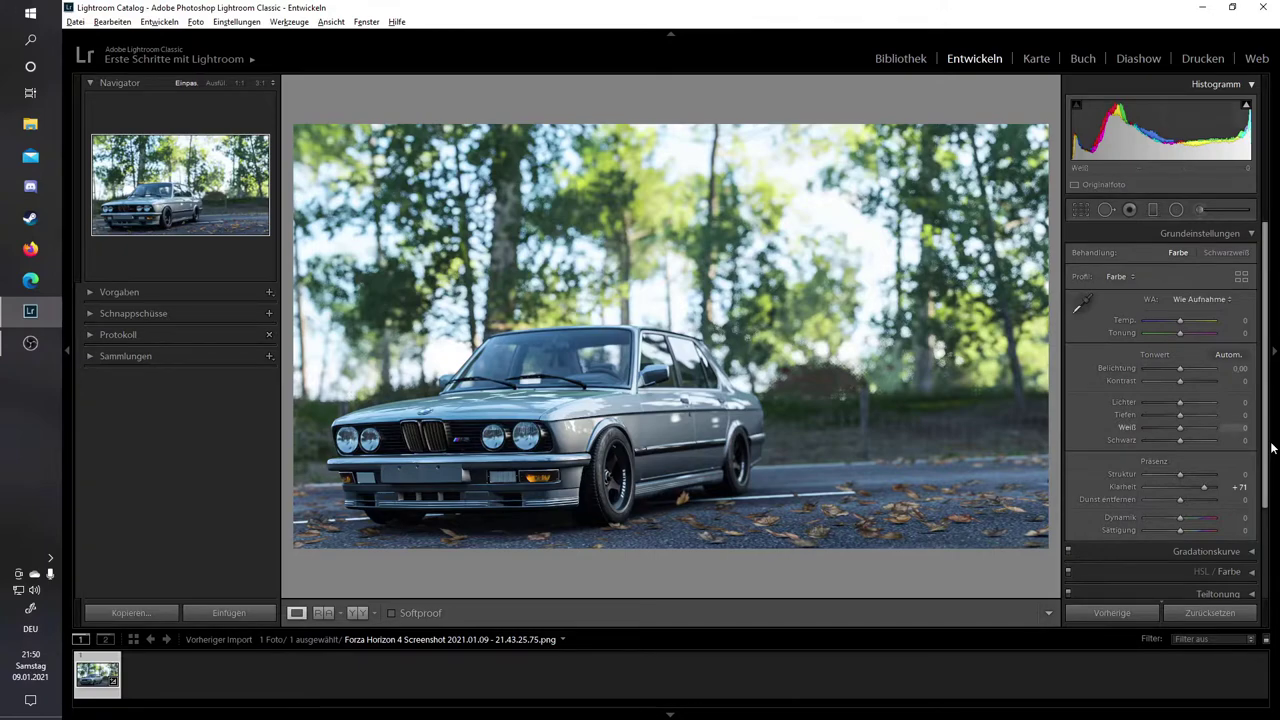
Set Contrast −17, Highlights and Shadows +13, Whites +18, Blacks +17, Exposure −0.34
{"action": "left_click_drag", "start_coordinate": [1180, 382], "coordinate": [1174, 382]}
{"action": "scroll", "coordinate": [1184, 402], "scroll_direction": "up", "scroll_amount": 2}
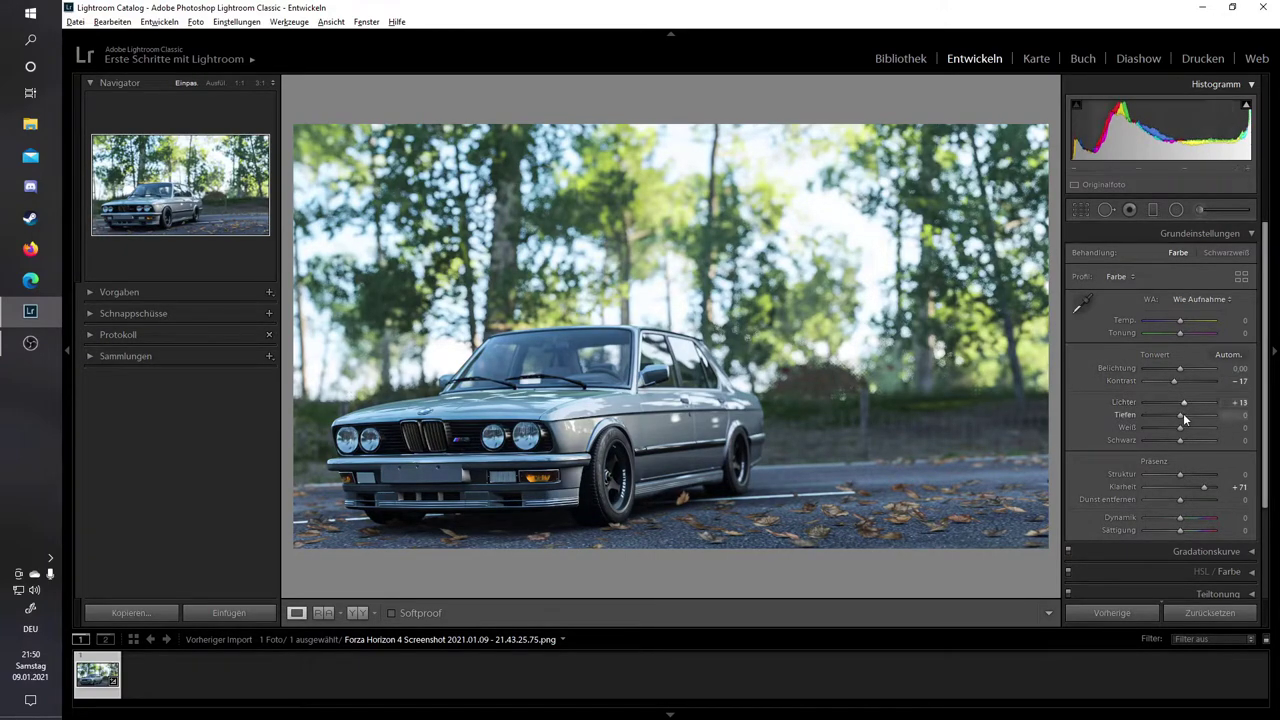
{"action": "scroll", "coordinate": [1182, 414], "scroll_direction": "up", "scroll_amount": 3}
{"action": "scroll", "coordinate": [1180, 426], "scroll_direction": "up", "scroll_amount": 1}
{"action": "scroll", "coordinate": [1180, 428], "scroll_direction": "up", "scroll_amount": 3}
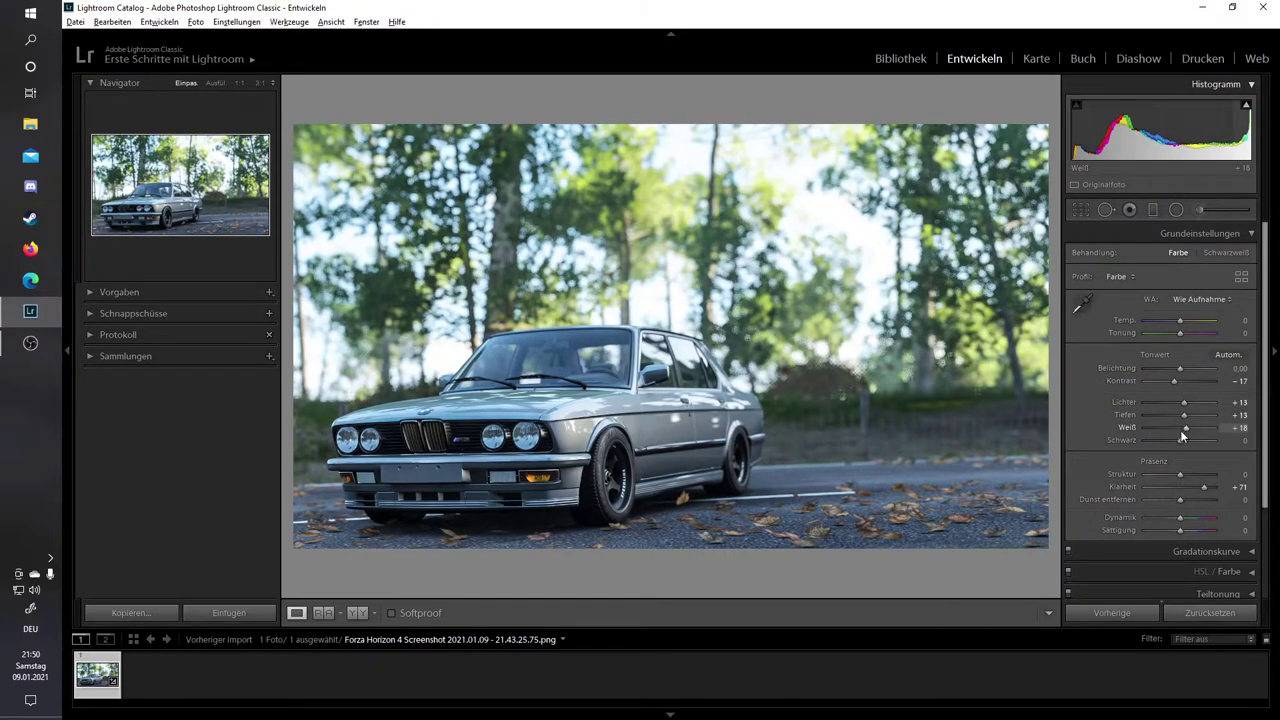
{"action": "scroll", "coordinate": [1178, 441], "scroll_direction": "up", "scroll_amount": 4}
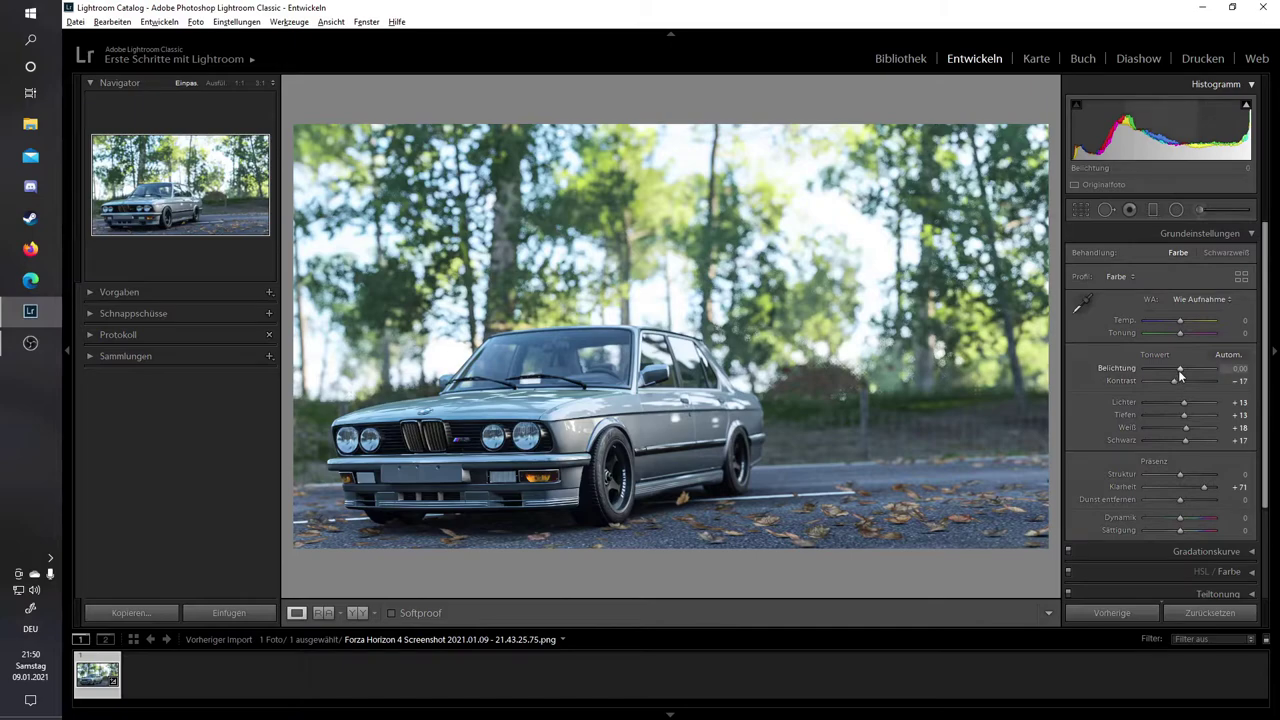
{"action": "scroll", "coordinate": [1179, 368], "scroll_direction": "down", "scroll_amount": 3}
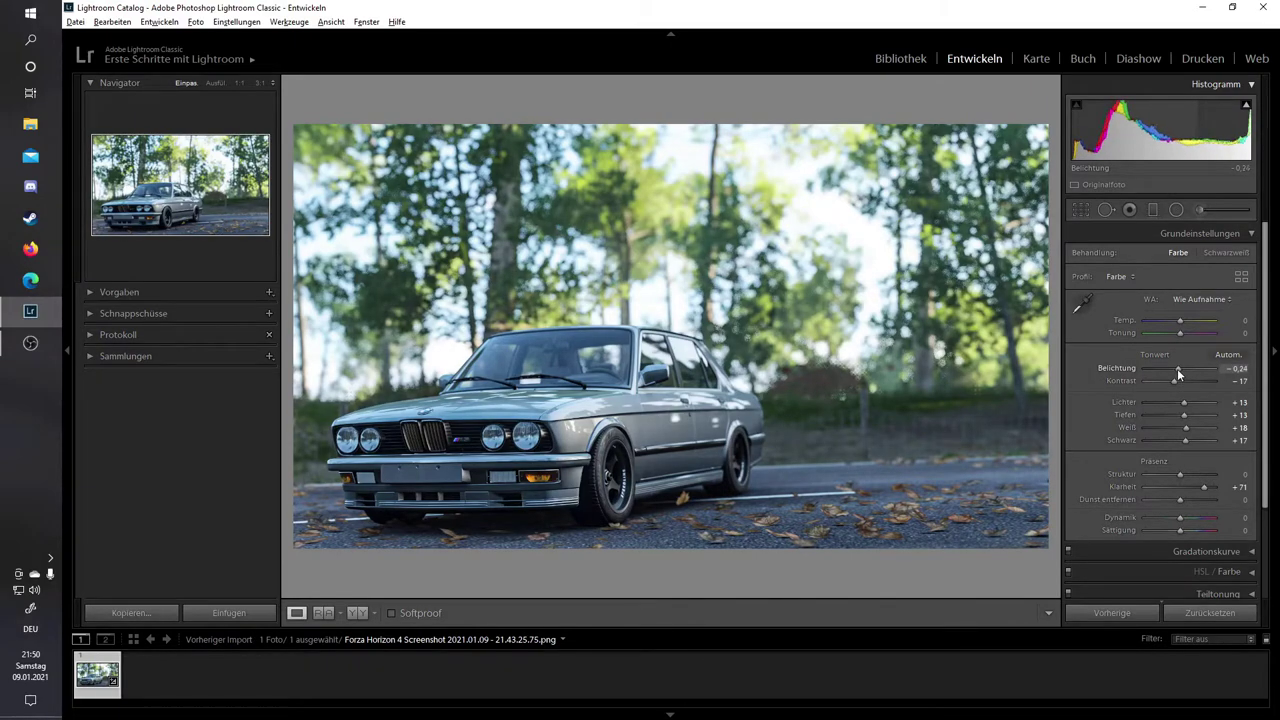
{"action": "scroll", "coordinate": [1177, 368], "scroll_direction": "down", "scroll_amount": 2}
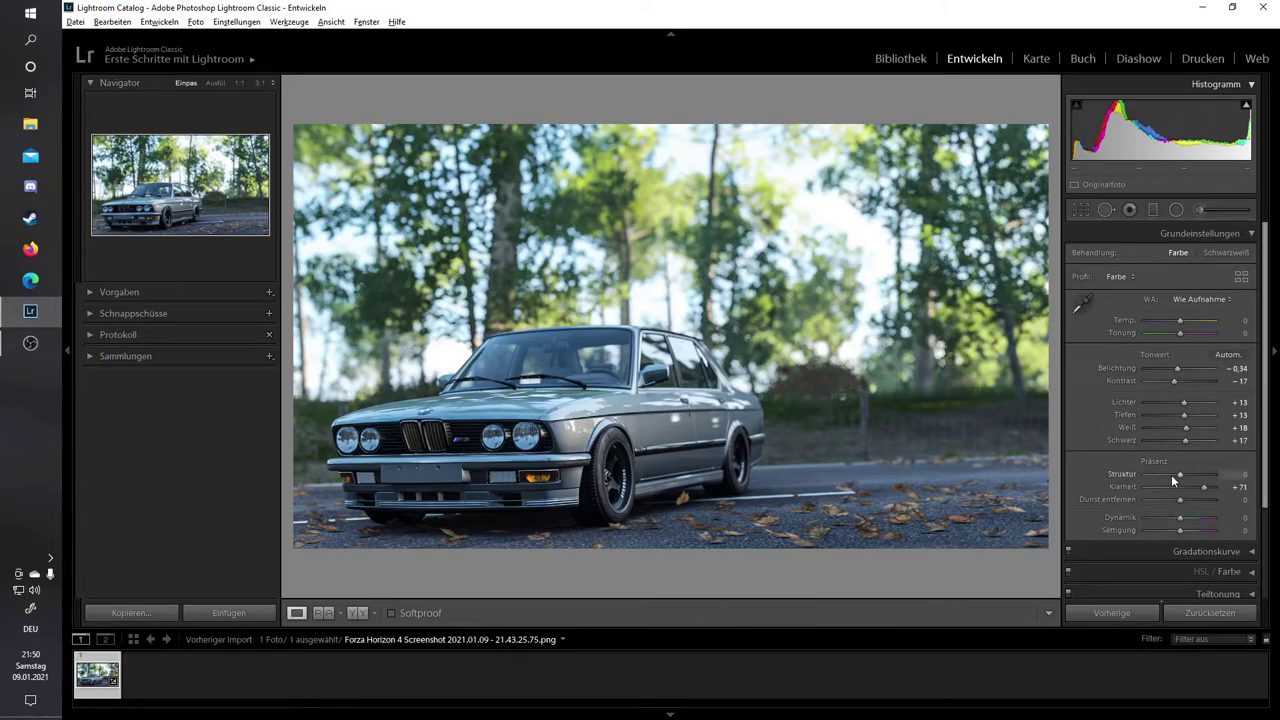
{"action": "scroll", "coordinate": [1188, 473], "scroll_direction": "down", "scroll_amount": 3}
Set Structure to 0 by entering the value directly
{"action": "left_click", "coordinate": [1243, 473]}
{"action": "type", "text": "0"}
{"action": "key", "text": "Return"}
Preview Structure at +53, then reset Structure to 0
{"action": "mouse_move", "coordinate": [1183, 470]}
{"action": "left_mouse_down"}
{"action": "mouse_move", "coordinate": [1242, 469]}
{"action": "mouse_move", "coordinate": [1191, 461]}
{"action": "mouse_move", "coordinate": [1187, 475]}
{"action": "left_mouse_up"}
{"action": "left_click", "coordinate": [1238, 474]}
{"action": "type", "text": "0"}
{"action": "key", "text": "Return"}
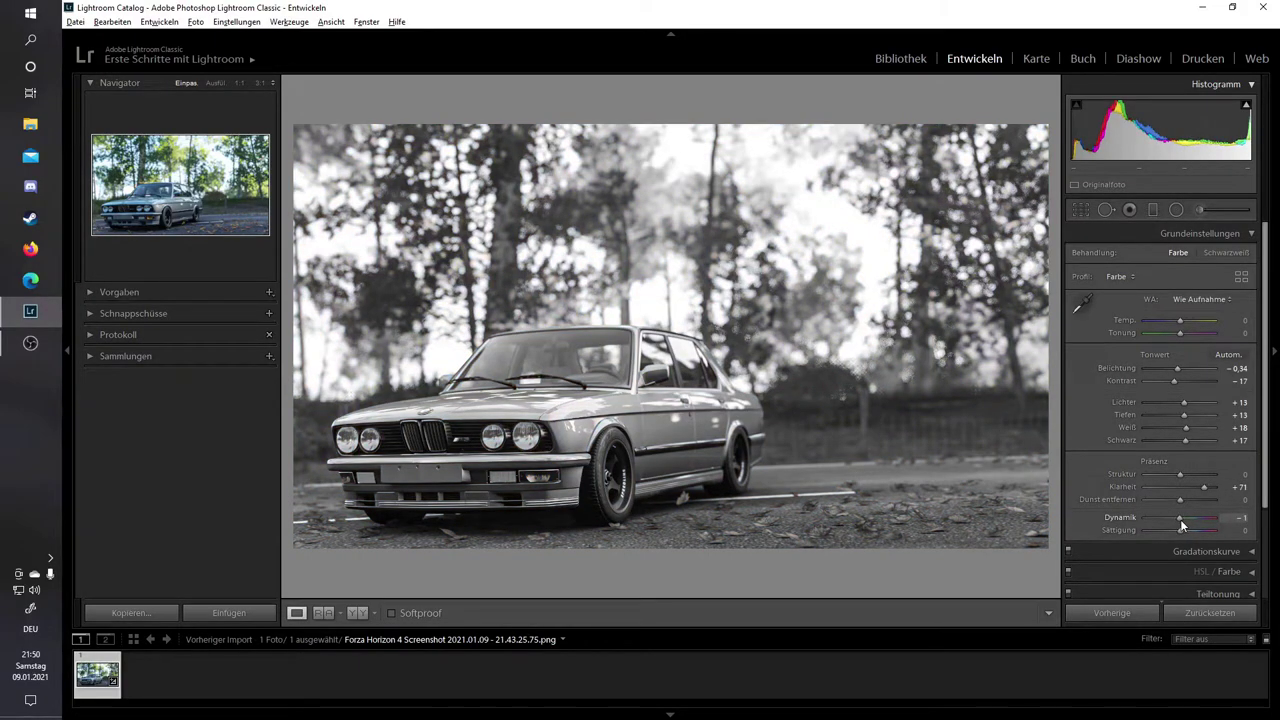
Reset Vibrance to 0, lower Saturation to −9, and collapse the Basic adjustments
{"action": "key", "text": "Return"}
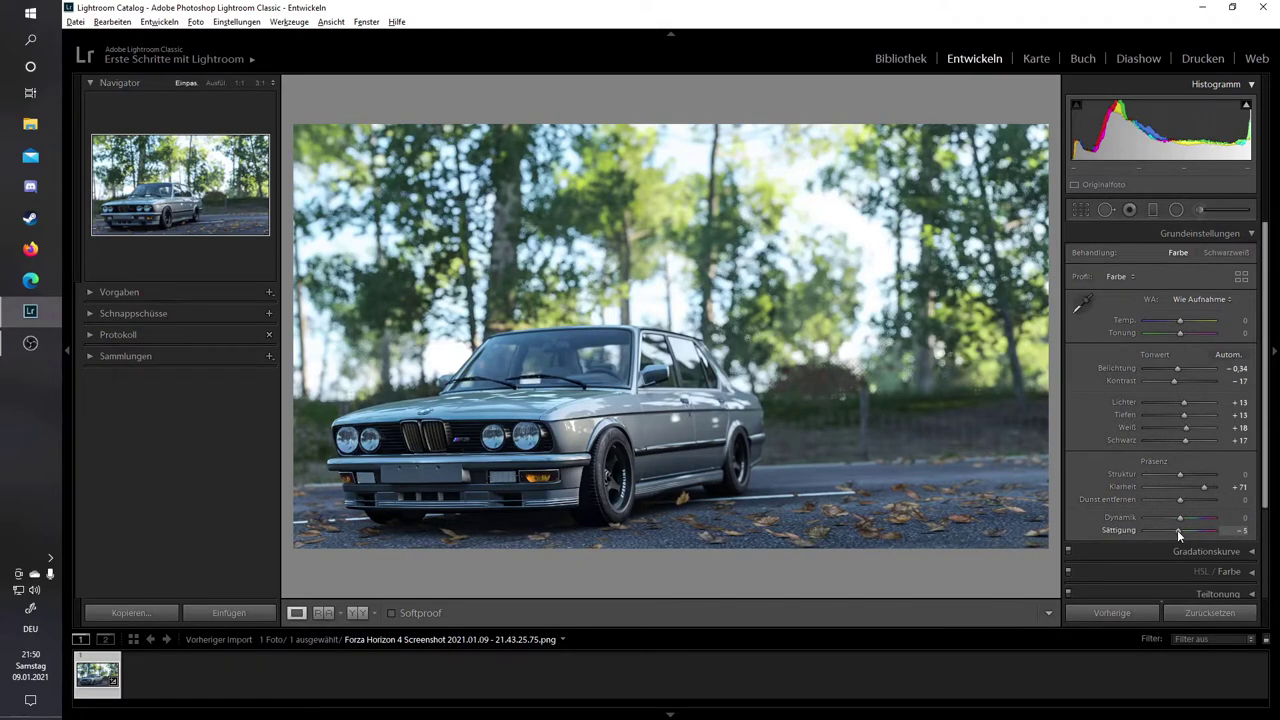
{"action": "left_click_drag", "start_coordinate": [1175, 530], "coordinate": [1176, 530]}
{"action": "left_click", "coordinate": [1243, 236]}
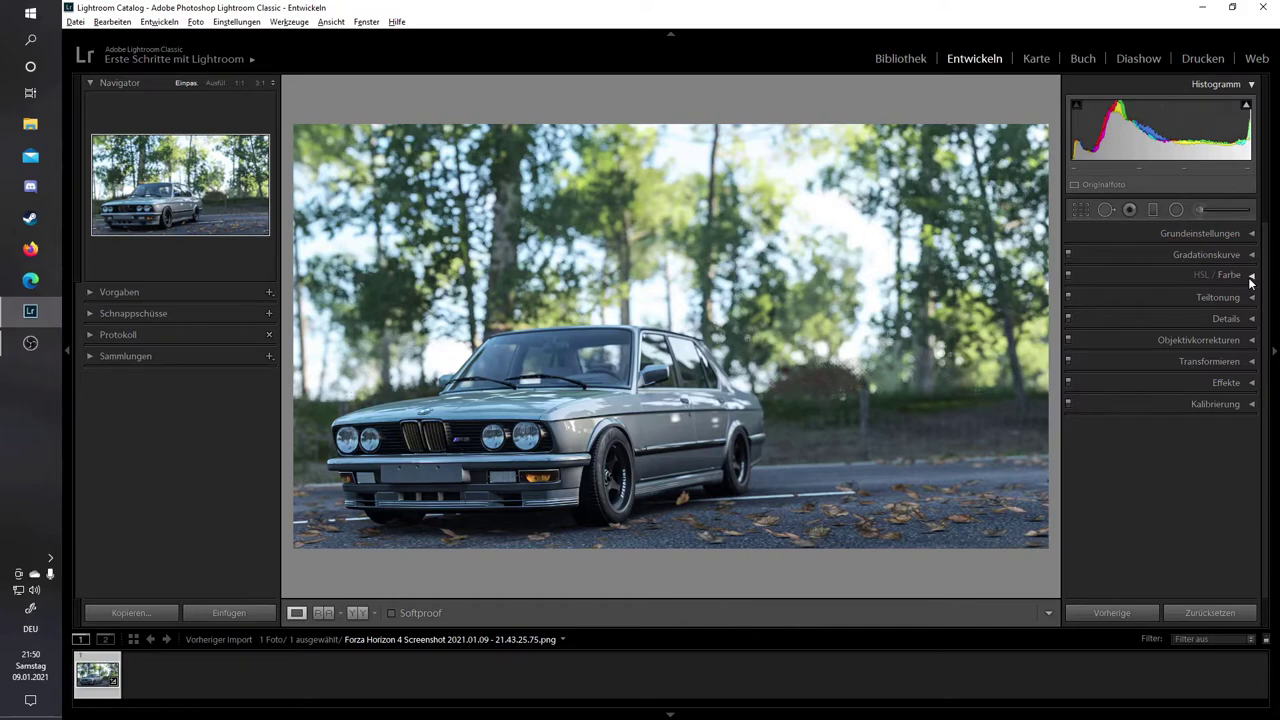
Expand the HSL/Color adjustments and briefly re-check the Basic adjustment values
{"action": "left_click", "coordinate": [1249, 278]}
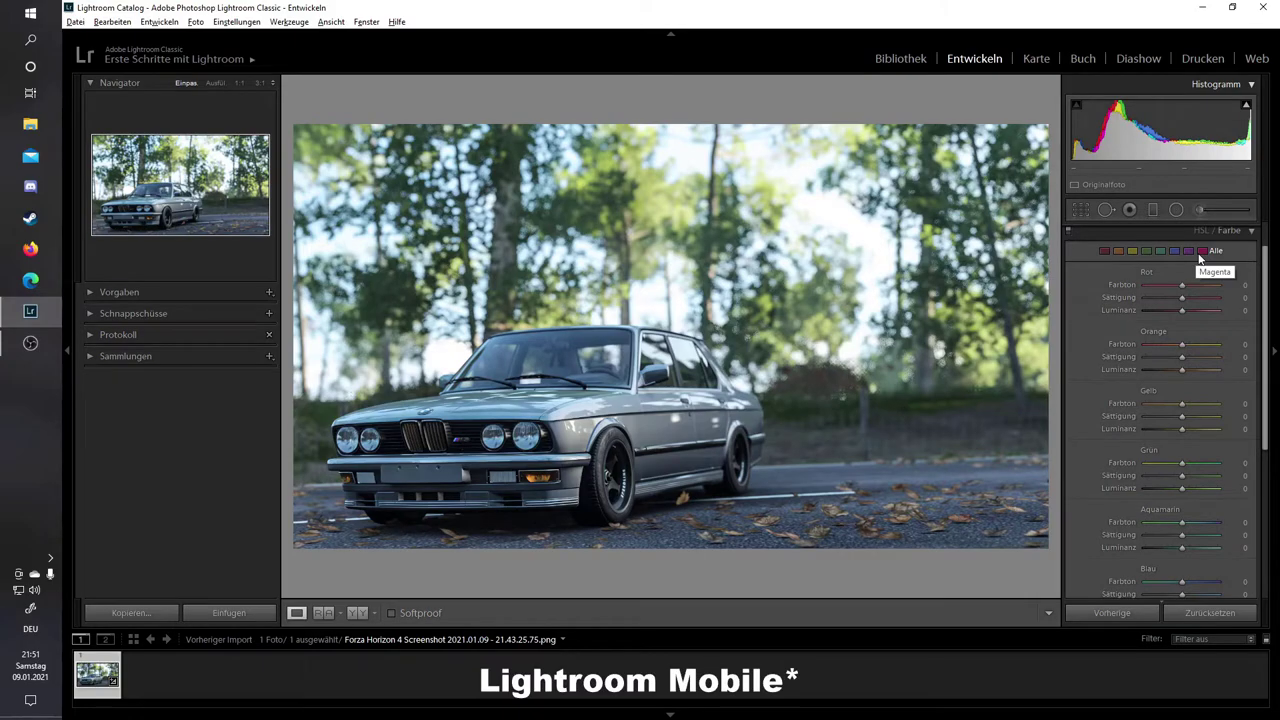
{"action": "scroll", "coordinate": [1236, 311], "scroll_direction": "up", "scroll_amount": 1}
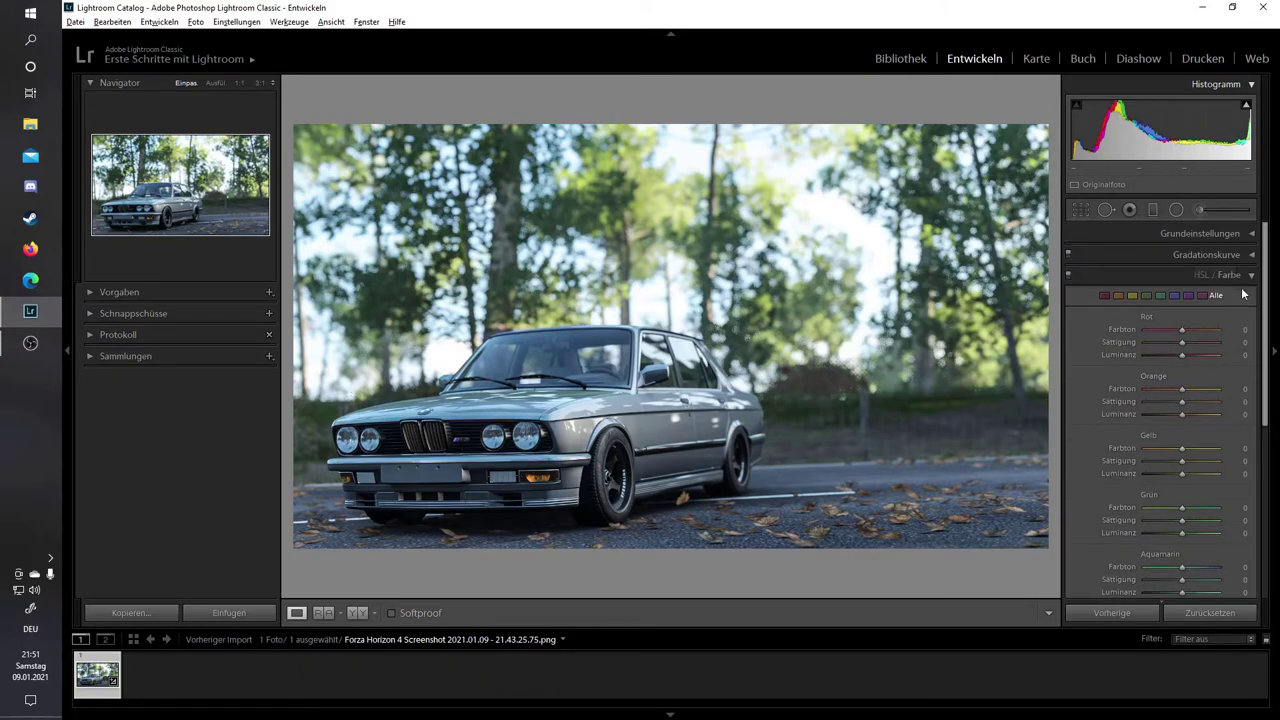
{"action": "left_click", "coordinate": [1246, 236]}
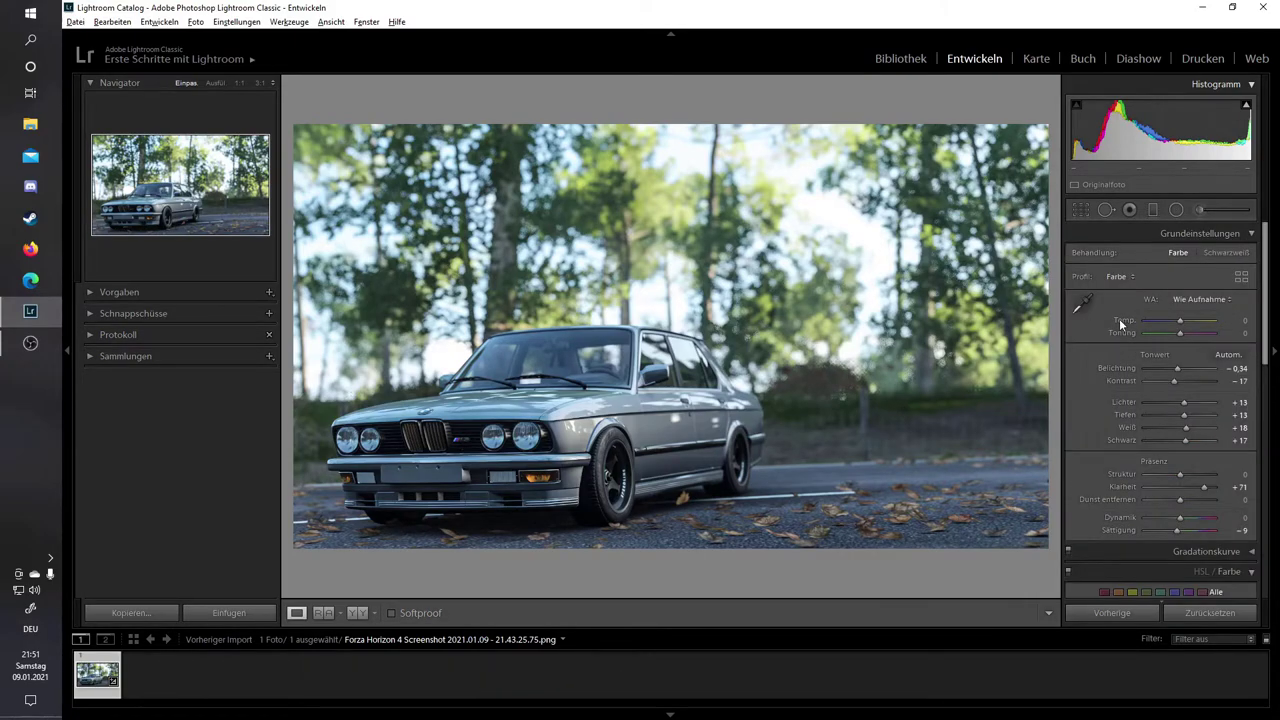
{"action": "left_click", "coordinate": [1252, 234]}
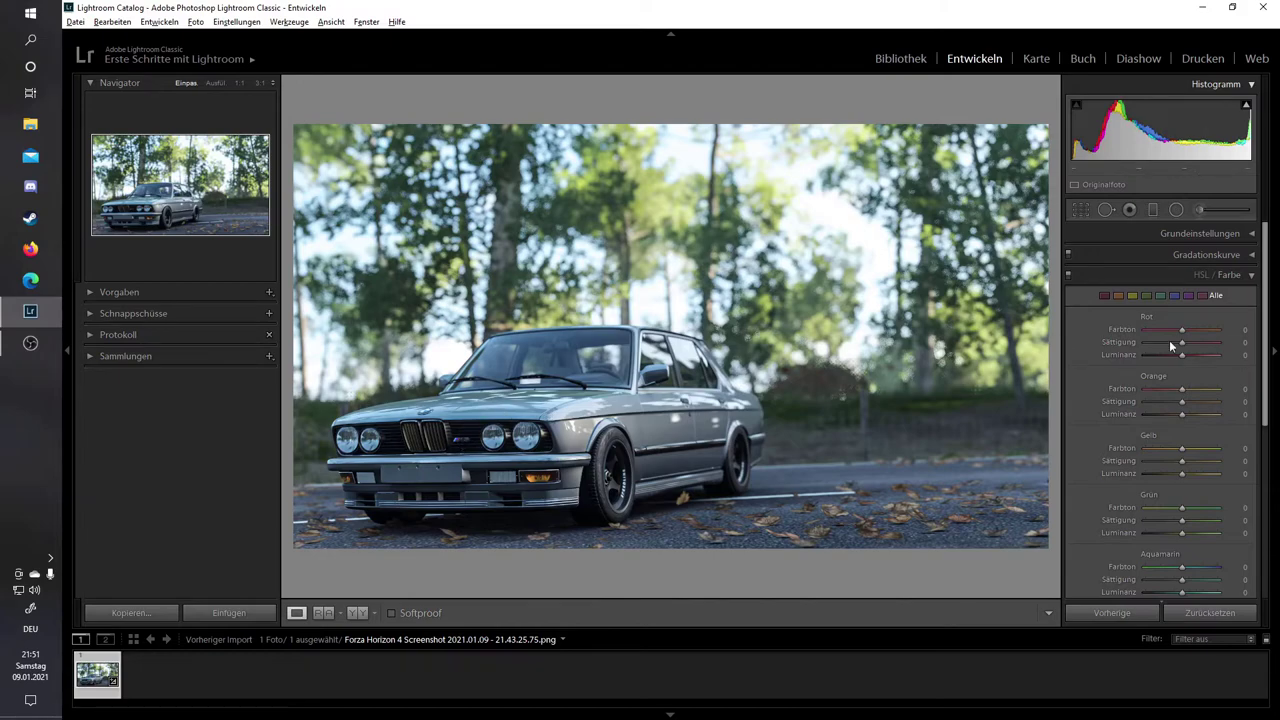
Lower blue saturation to −25, settle it at −16, and collapse HSL
{"action": "left_click", "coordinate": [1174, 300]}
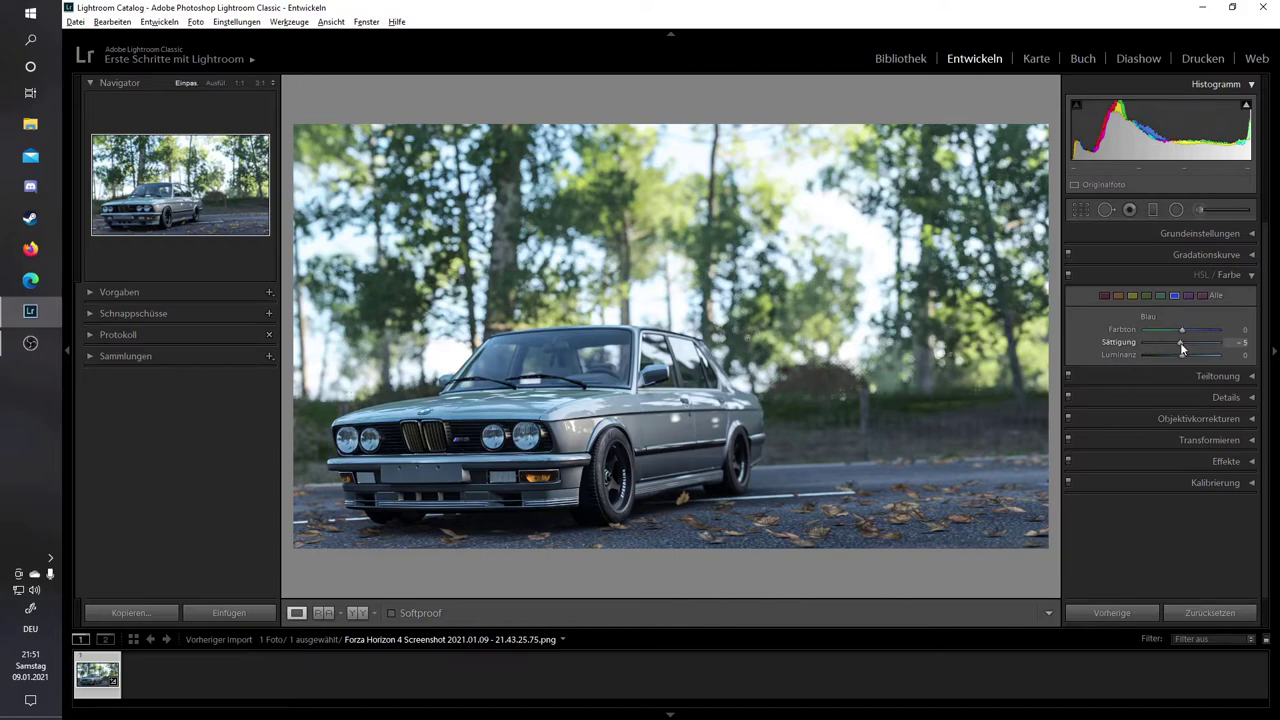
{"action": "left_click_drag", "start_coordinate": [1183, 342], "coordinate": [1174, 343]}
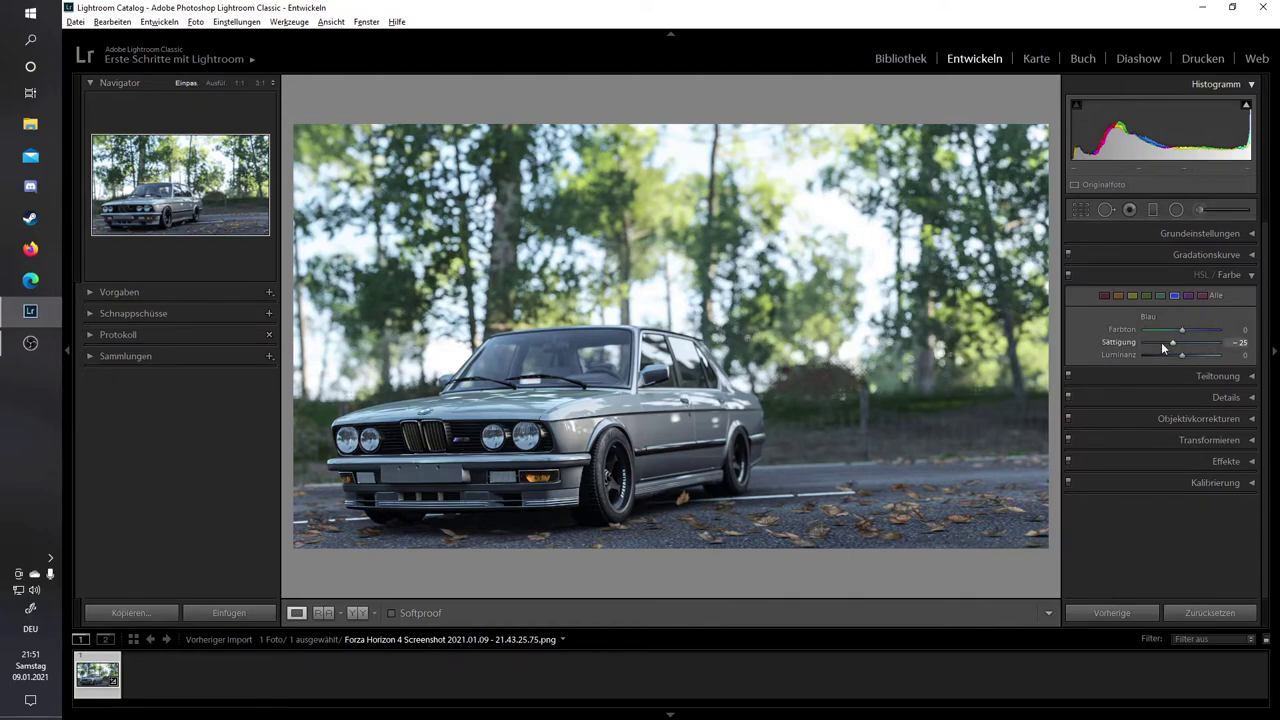
{"action": "left_click_drag", "start_coordinate": [1173, 342], "coordinate": [1177, 342]}
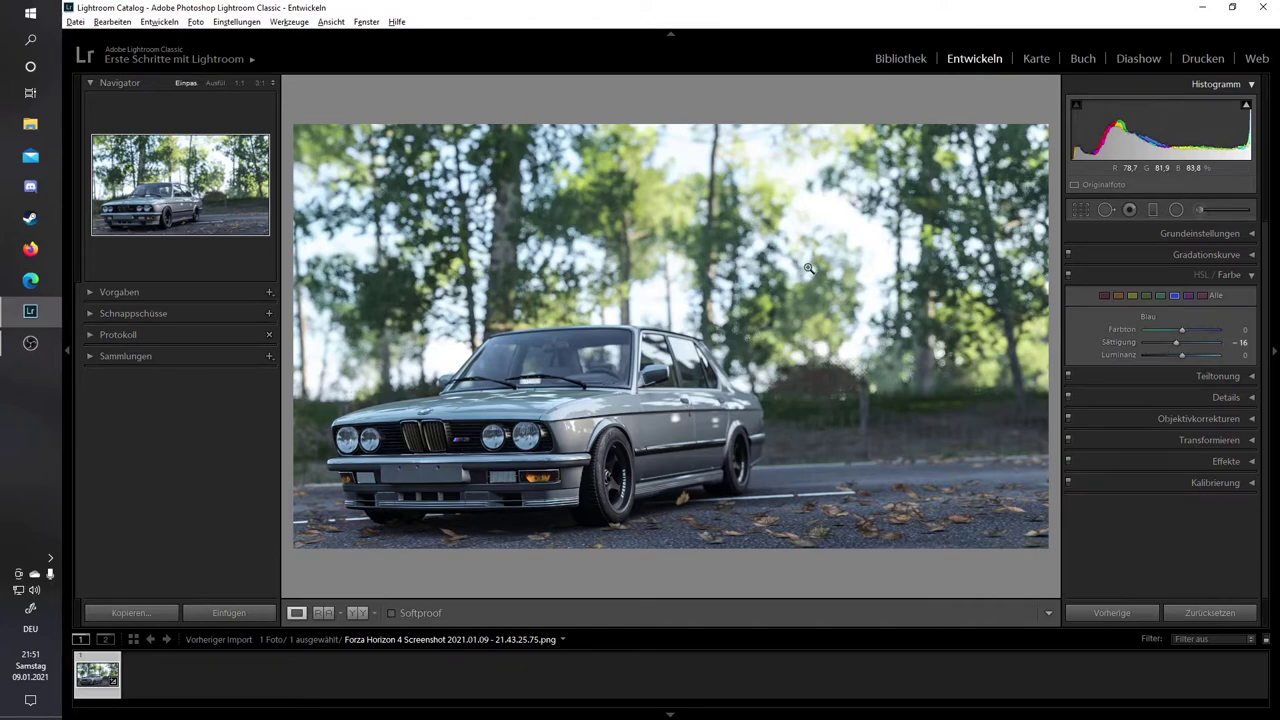
{"action": "left_click", "coordinate": [1251, 276]}
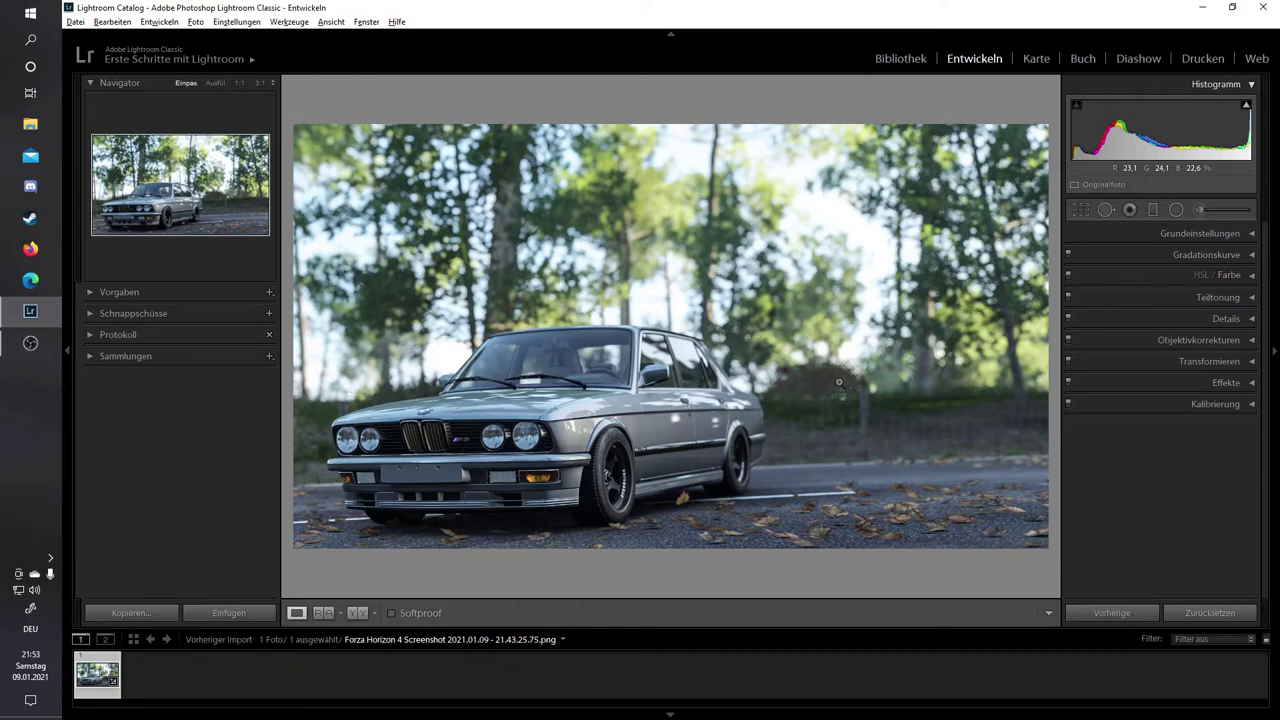
Draw a radial filter over the upper-right trees, raise its exposure, and invert the mask
{"action": "left_click", "coordinate": [1177, 210]}
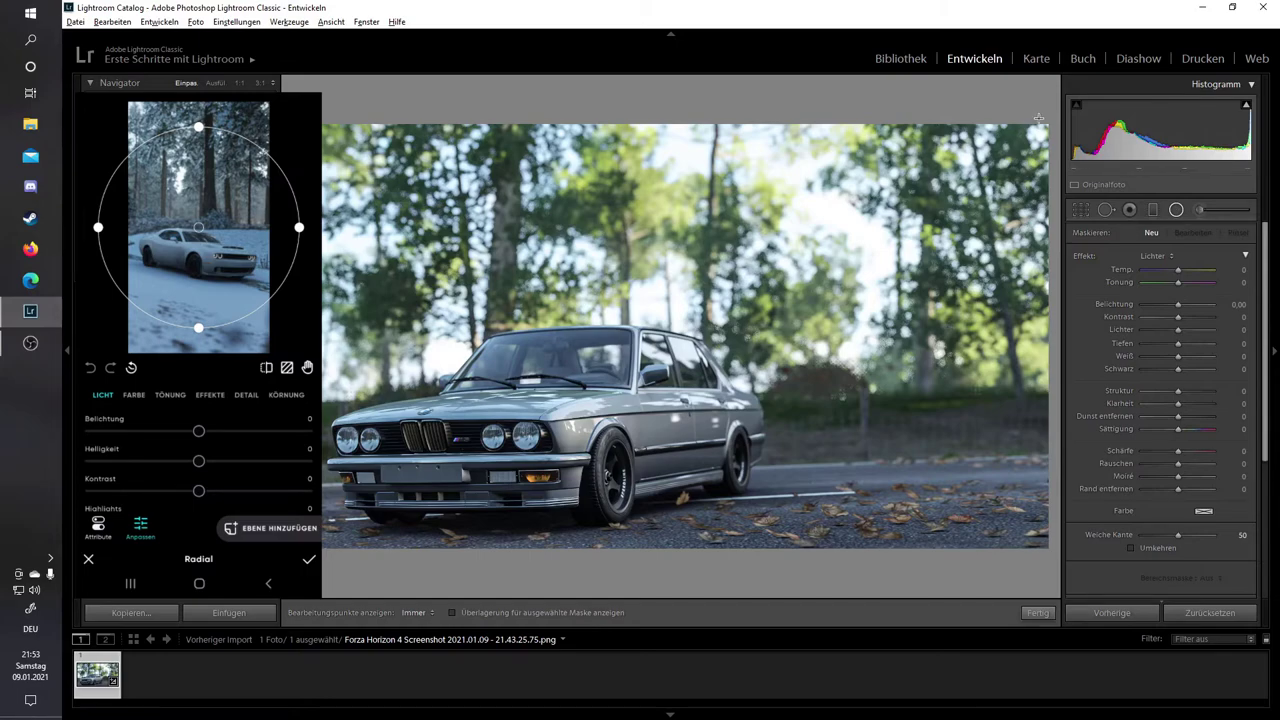
{"action": "left_click_drag", "start_coordinate": [1052, 104], "coordinate": [770, 476]}
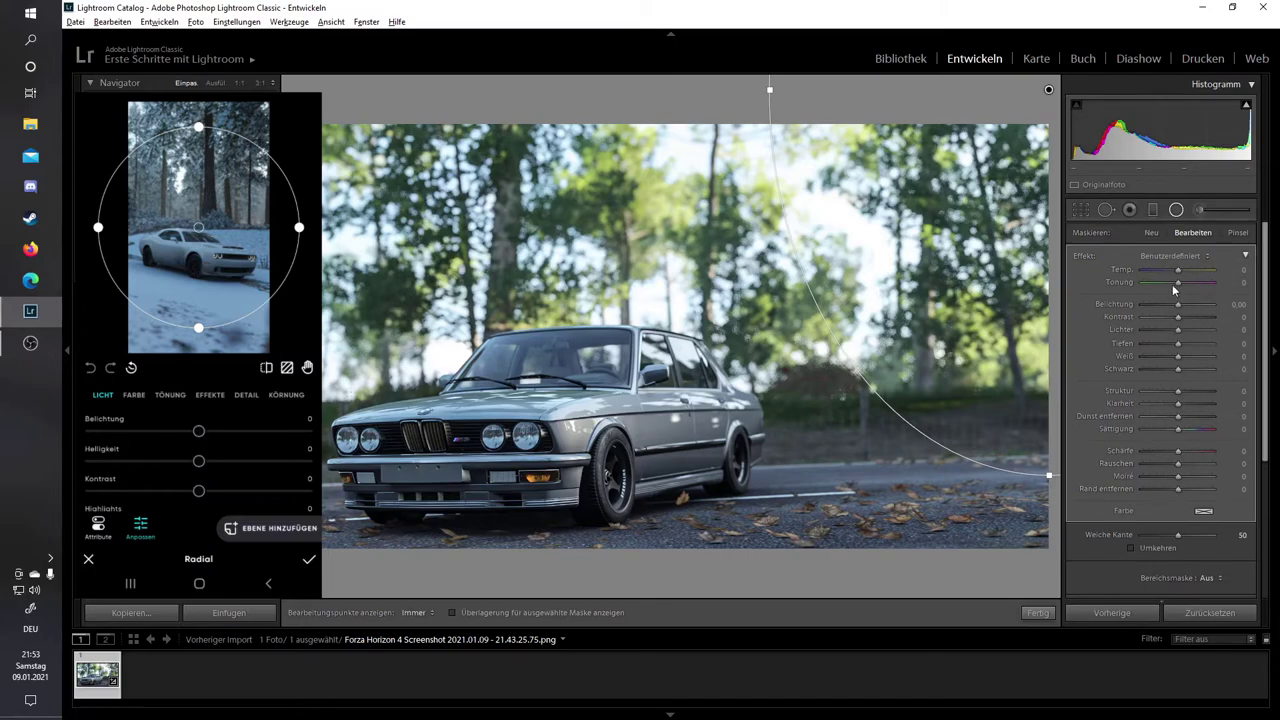
{"action": "left_click_drag", "start_coordinate": [1180, 304], "coordinate": [1206, 306]}
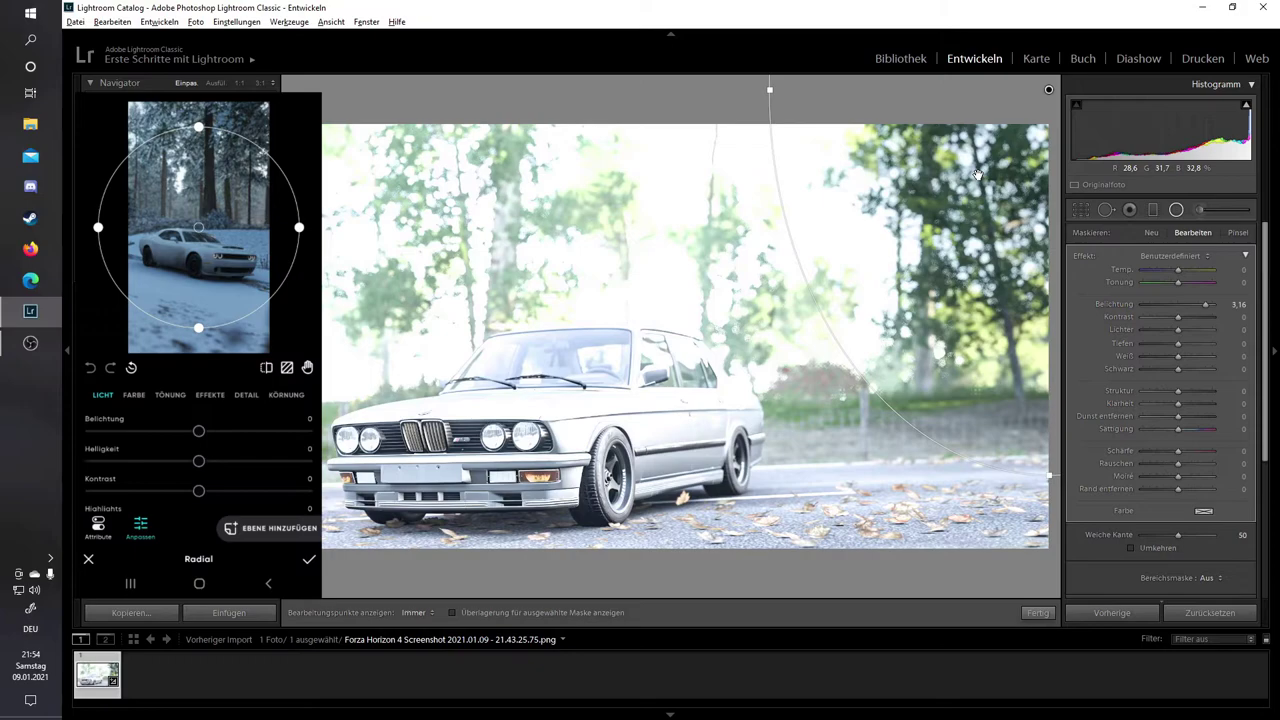
{"action": "left_click", "coordinate": [1131, 547]}
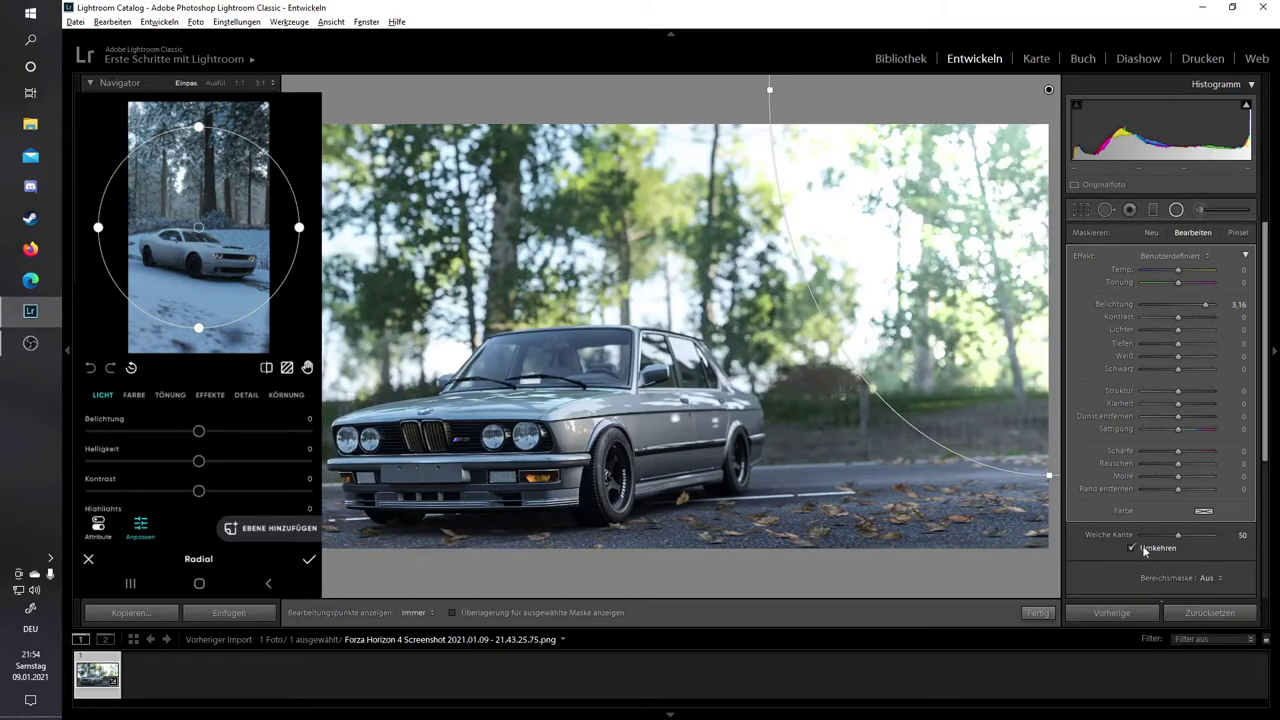
Reset the radial filter's exposure to 0, then undo that change
{"action": "left_click", "coordinate": [1236, 304]}
{"action": "type", "text": "0"}
{"action": "key", "text": "Return"}
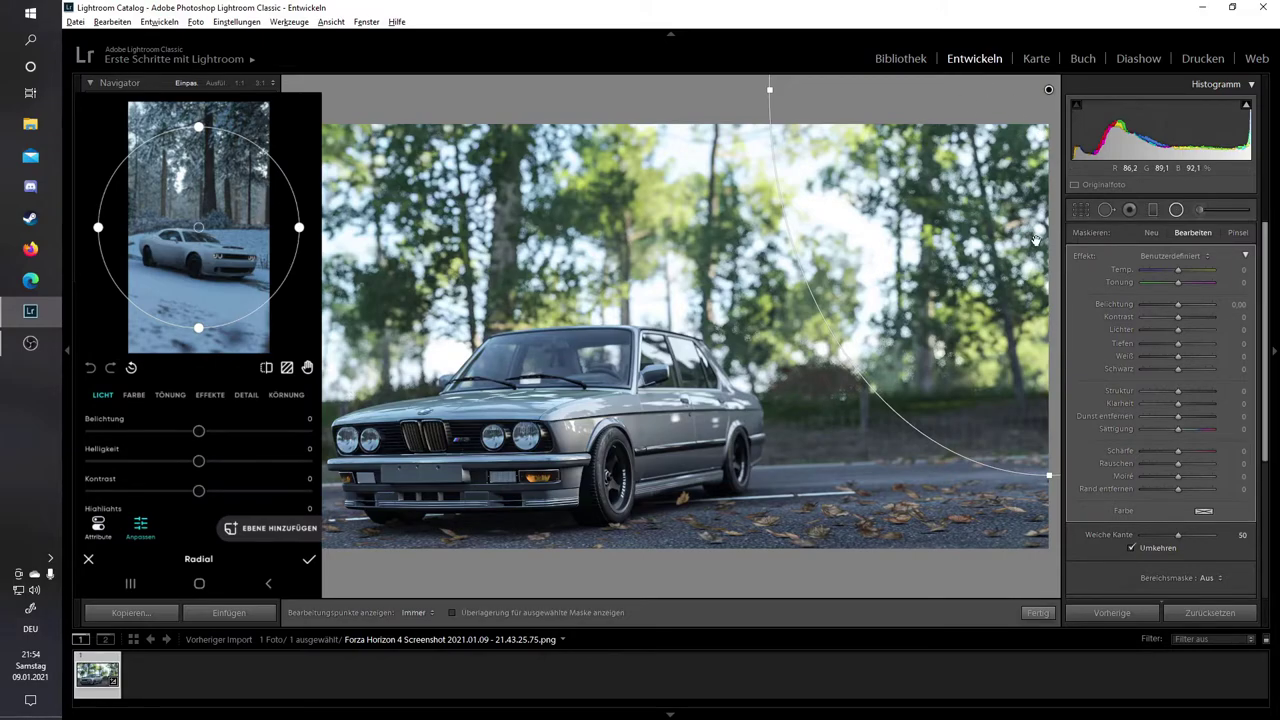
{"action": "key", "text": "ctrl+z"}
Apply the Sun effect preset to the radial filter and move its glow up-right toward the trees
{"action": "left_click", "coordinate": [1165, 258]}
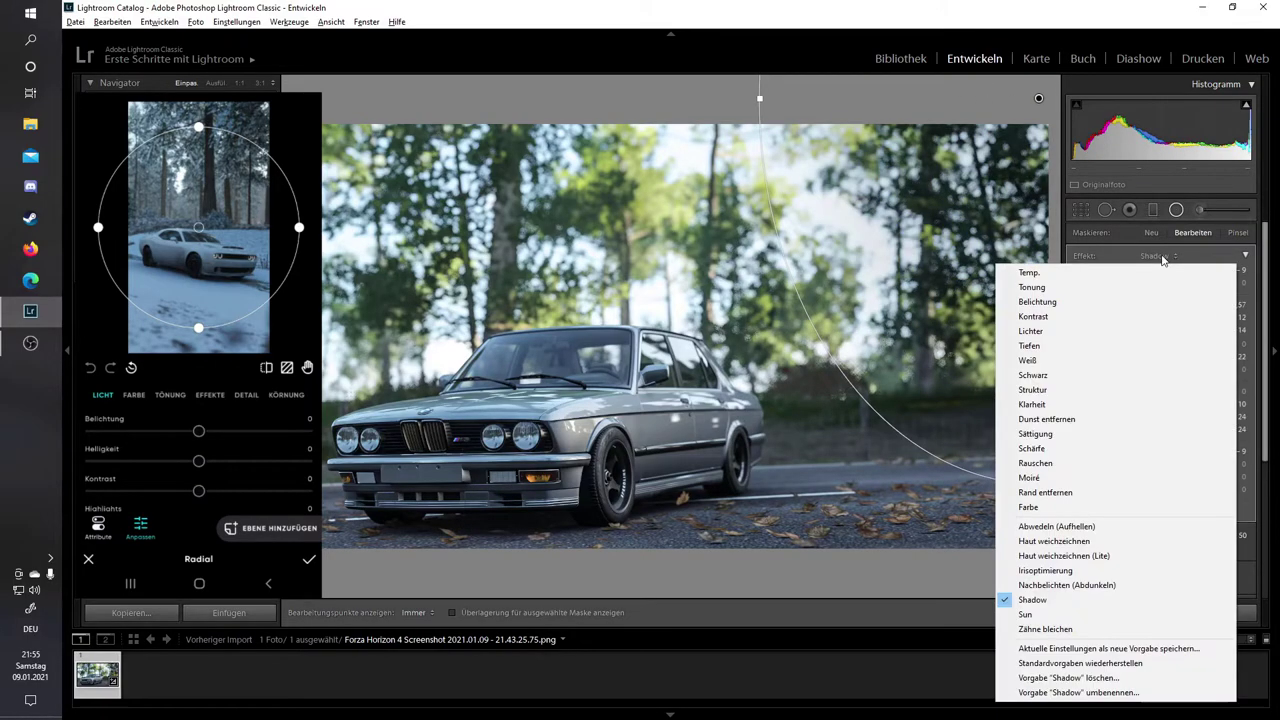
{"action": "left_click", "coordinate": [1048, 614]}
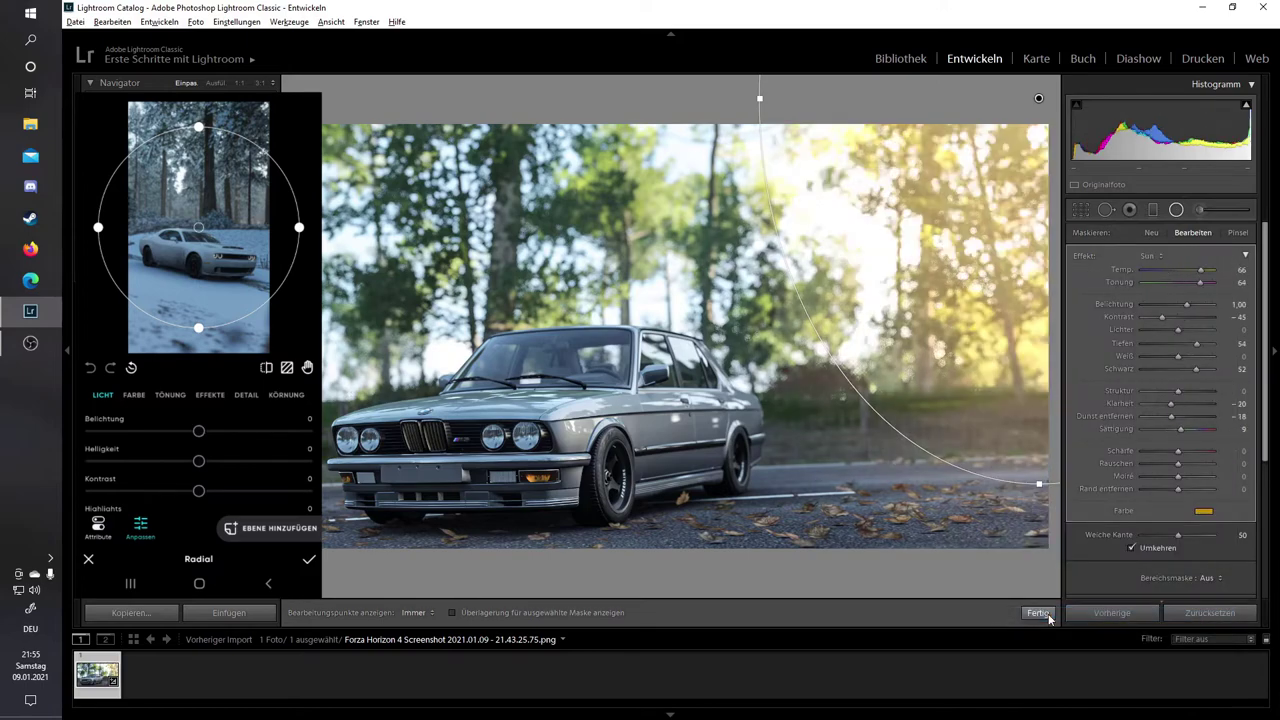
{"action": "left_click", "coordinate": [1048, 614]}
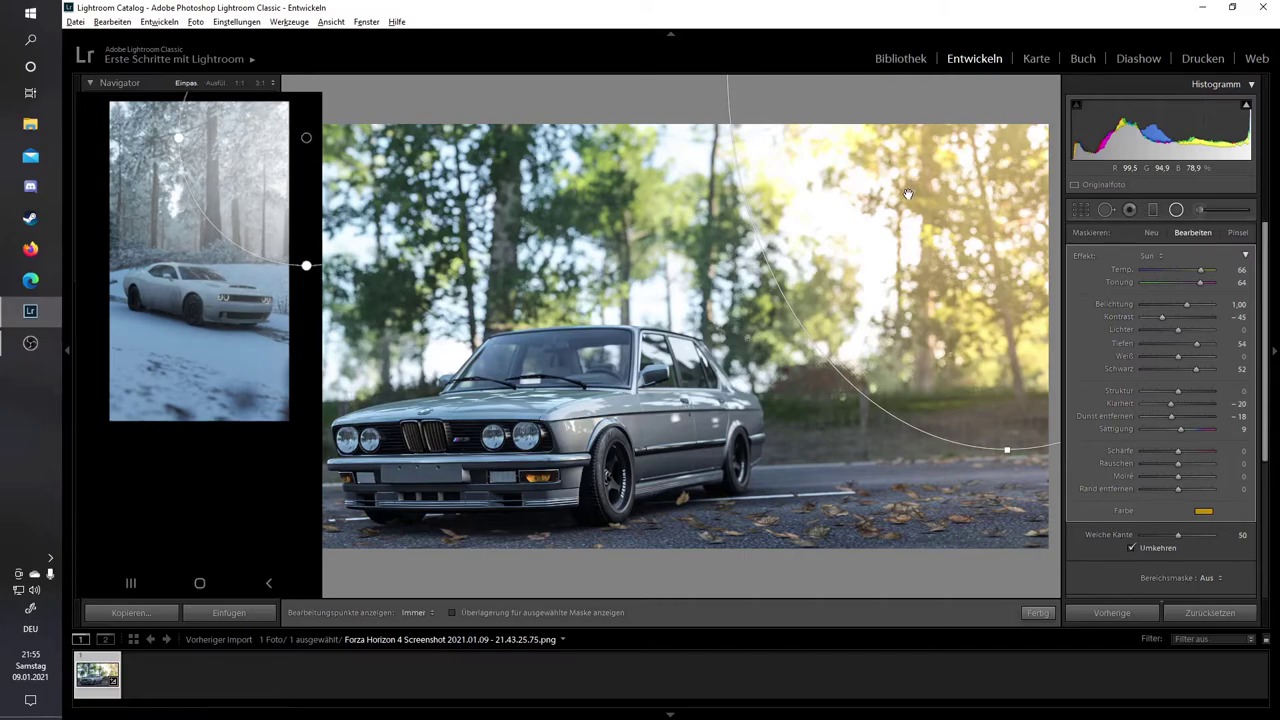
{"action": "left_click_drag", "start_coordinate": [876, 196], "coordinate": [948, 178]}
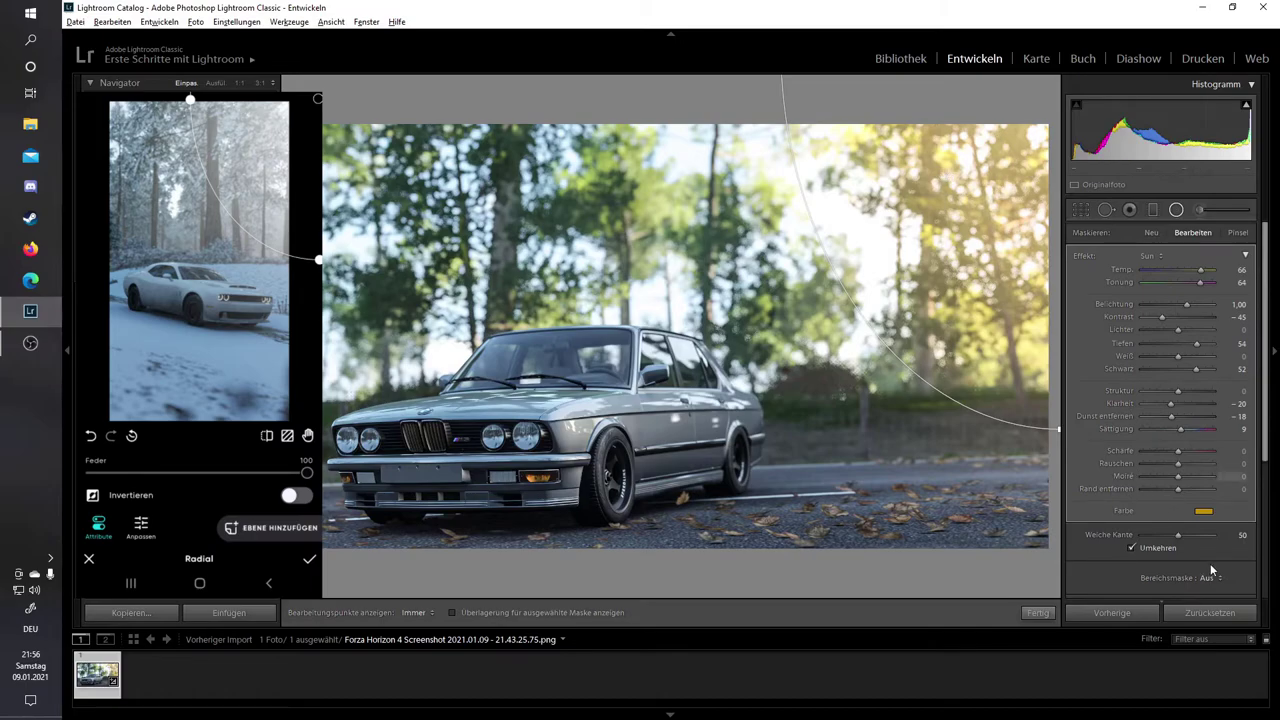
Remove the sun glow's yellow tint, set Dehaze to −31, and raise exposure to 1.33
{"action": "left_click", "coordinate": [1206, 512]}
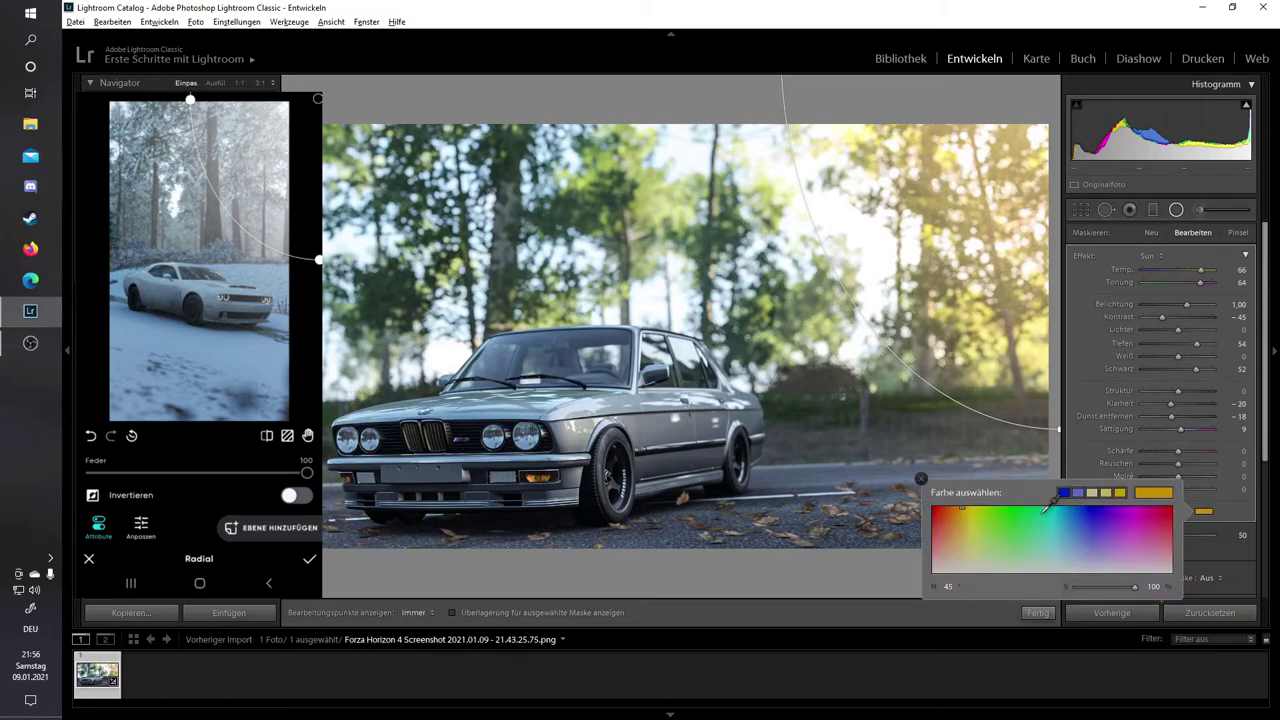
{"action": "mouse_move", "coordinate": [970, 553]}
{"action": "left_mouse_down"}
{"action": "mouse_move", "coordinate": [963, 588]}
{"action": "mouse_move", "coordinate": [1070, 518]}
{"action": "mouse_move", "coordinate": [1036, 555]}
{"action": "left_mouse_up"}
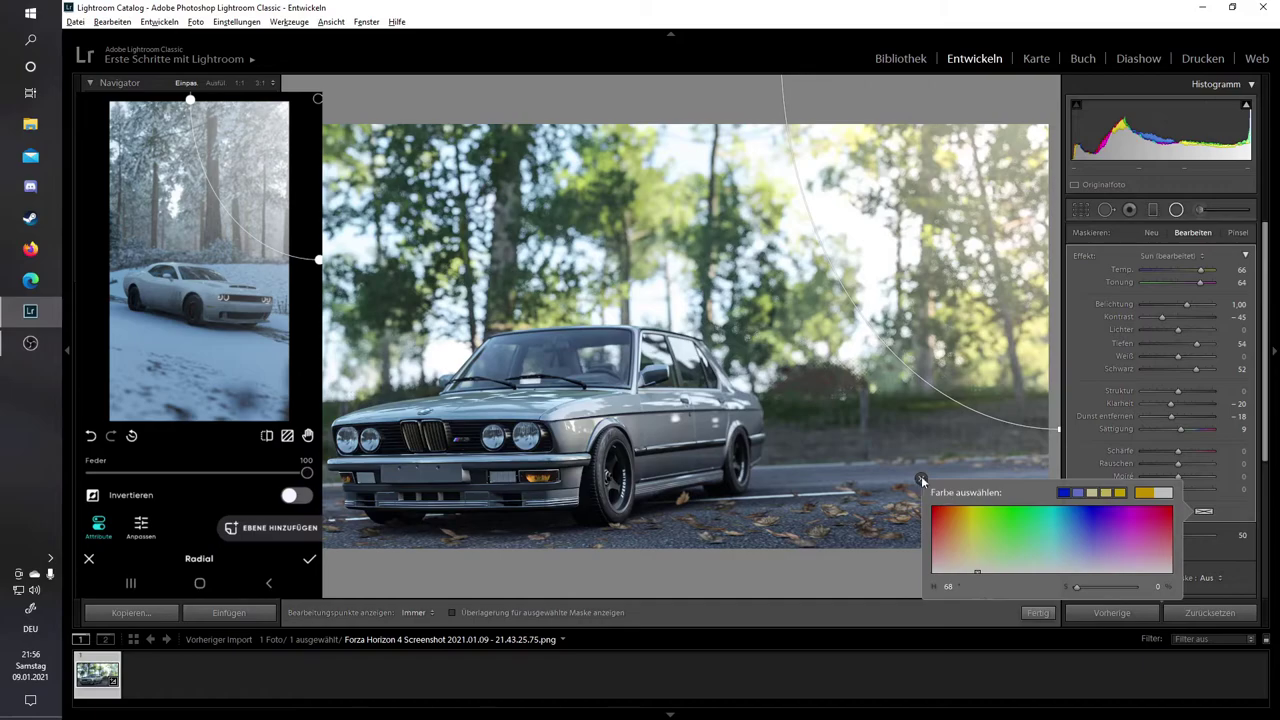
{"action": "left_click", "coordinate": [921, 479]}
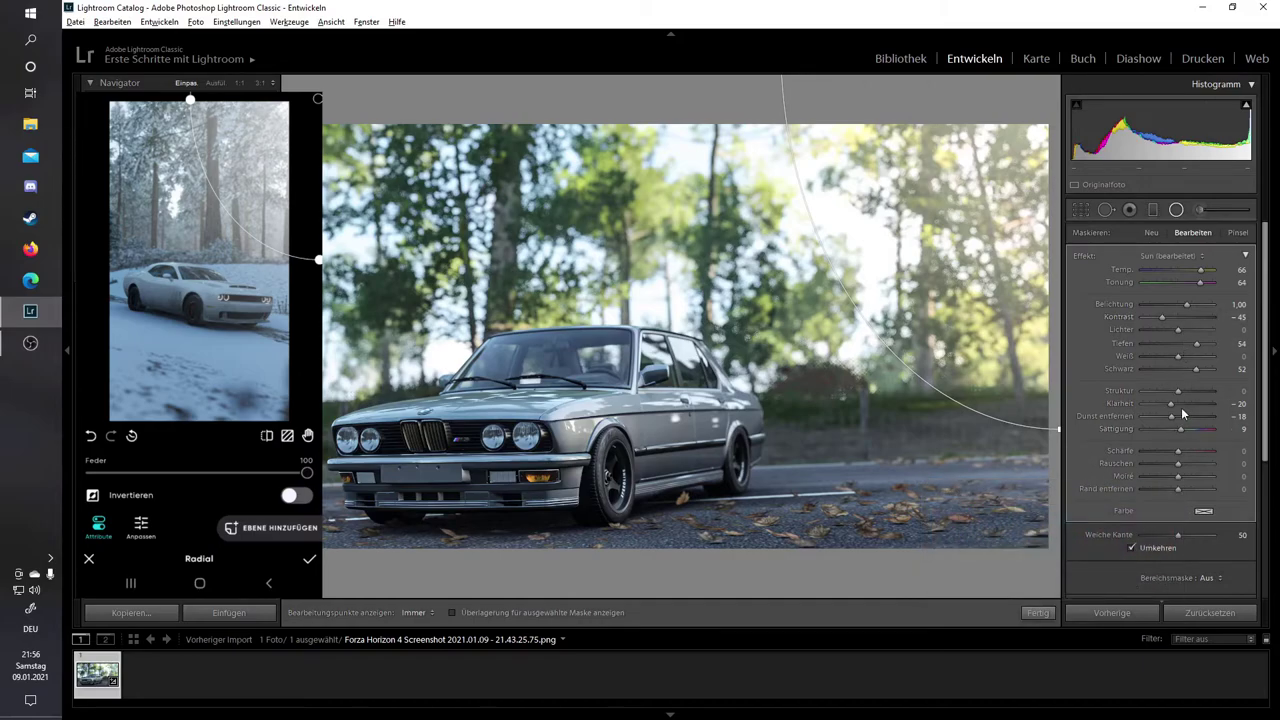
{"action": "left_click_drag", "start_coordinate": [1170, 416], "coordinate": [1166, 417]}
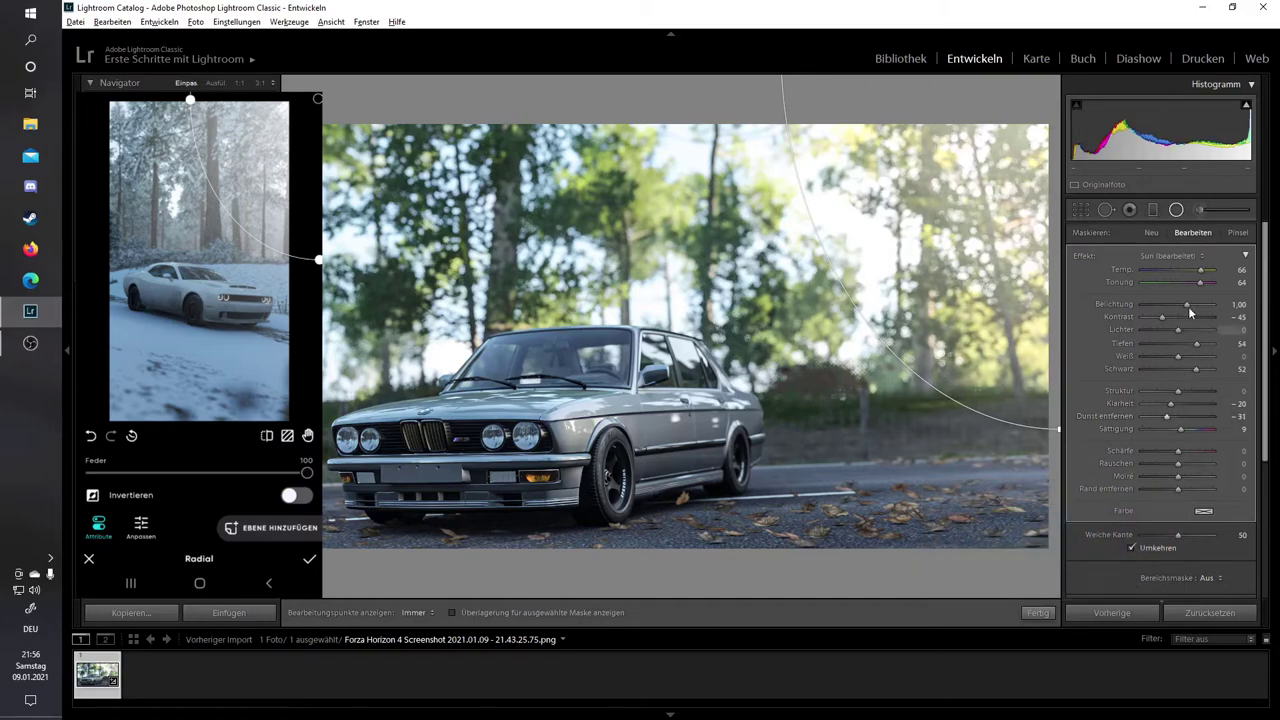
{"action": "left_click_drag", "start_coordinate": [1187, 307], "coordinate": [1192, 309]}
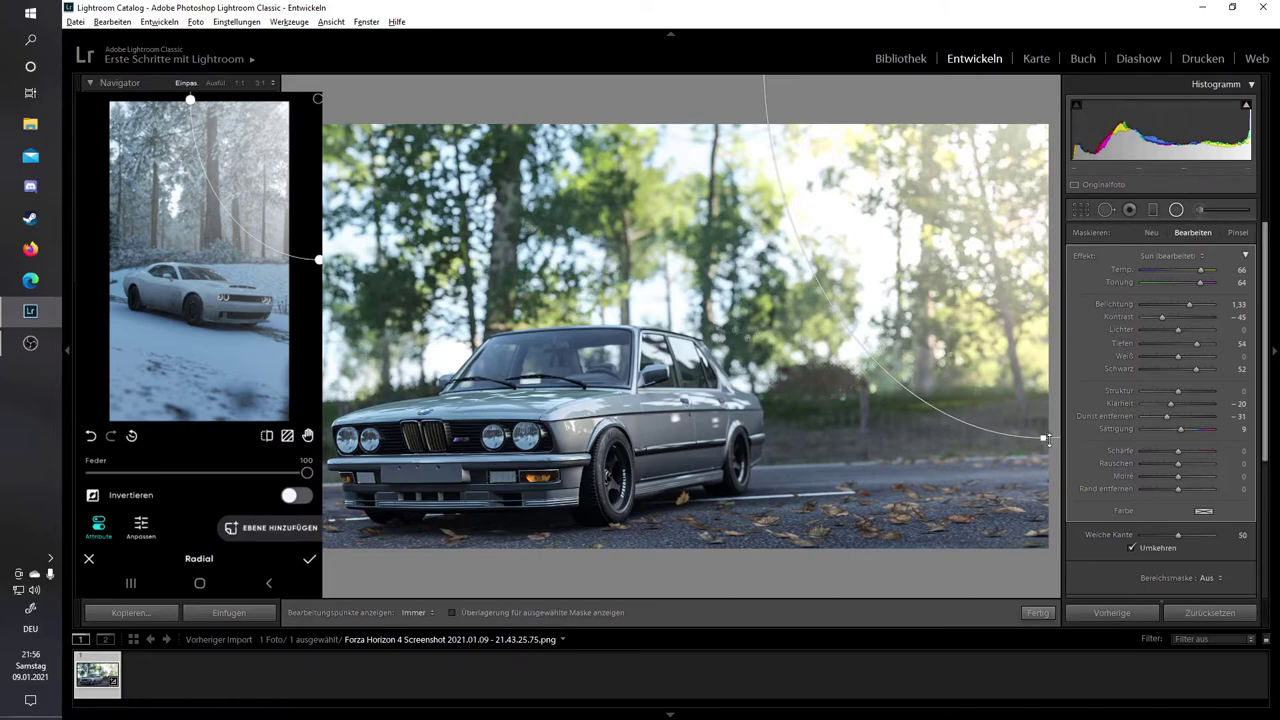
Nudge the sun glow slightly down and reshape its outline, checking zoomed and fitted views
{"action": "left_click_drag", "start_coordinate": [960, 334], "coordinate": [957, 347]}
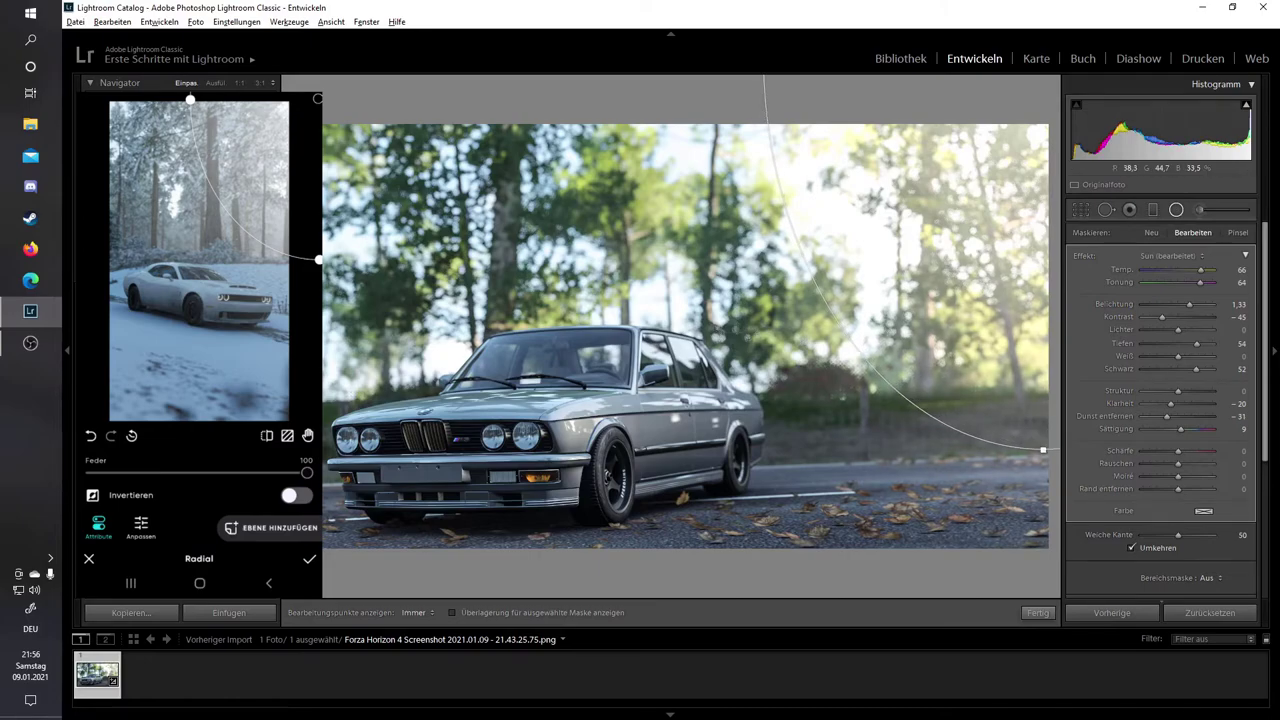
{"action": "left_click", "coordinate": [262, 84]}
{"action": "left_click", "coordinate": [186, 83]}
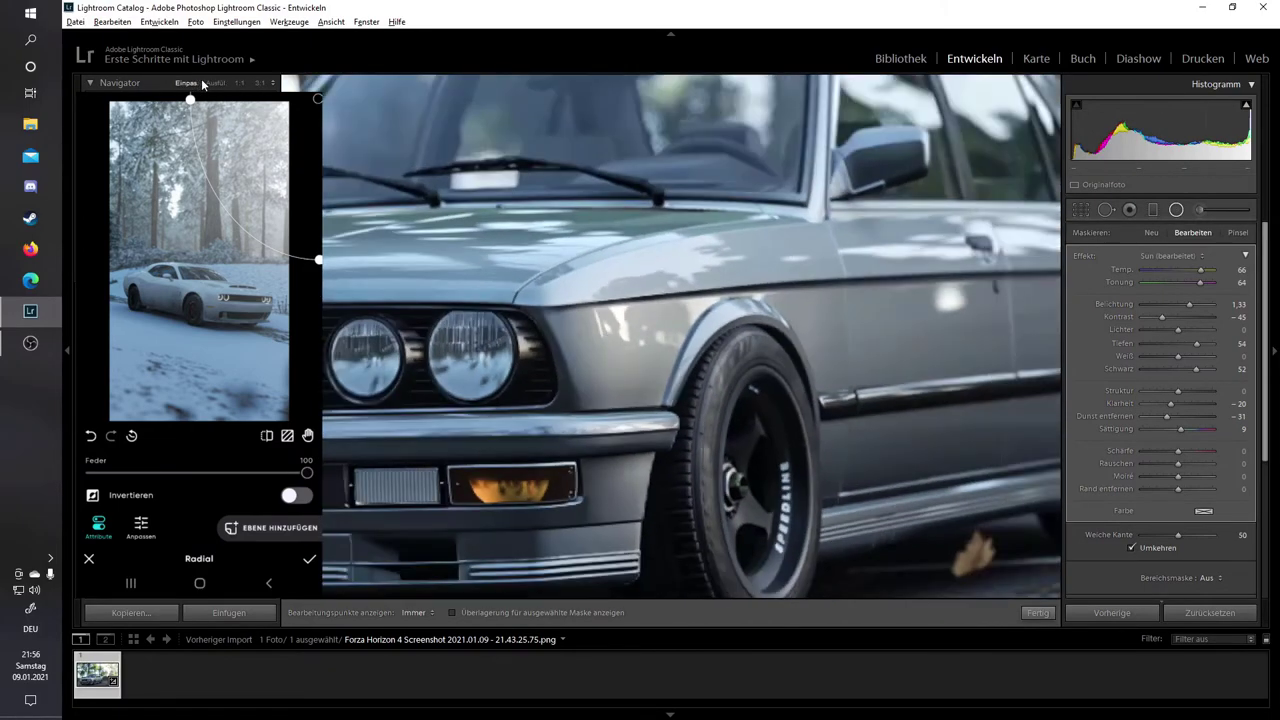
{"action": "left_click", "coordinate": [230, 83]}
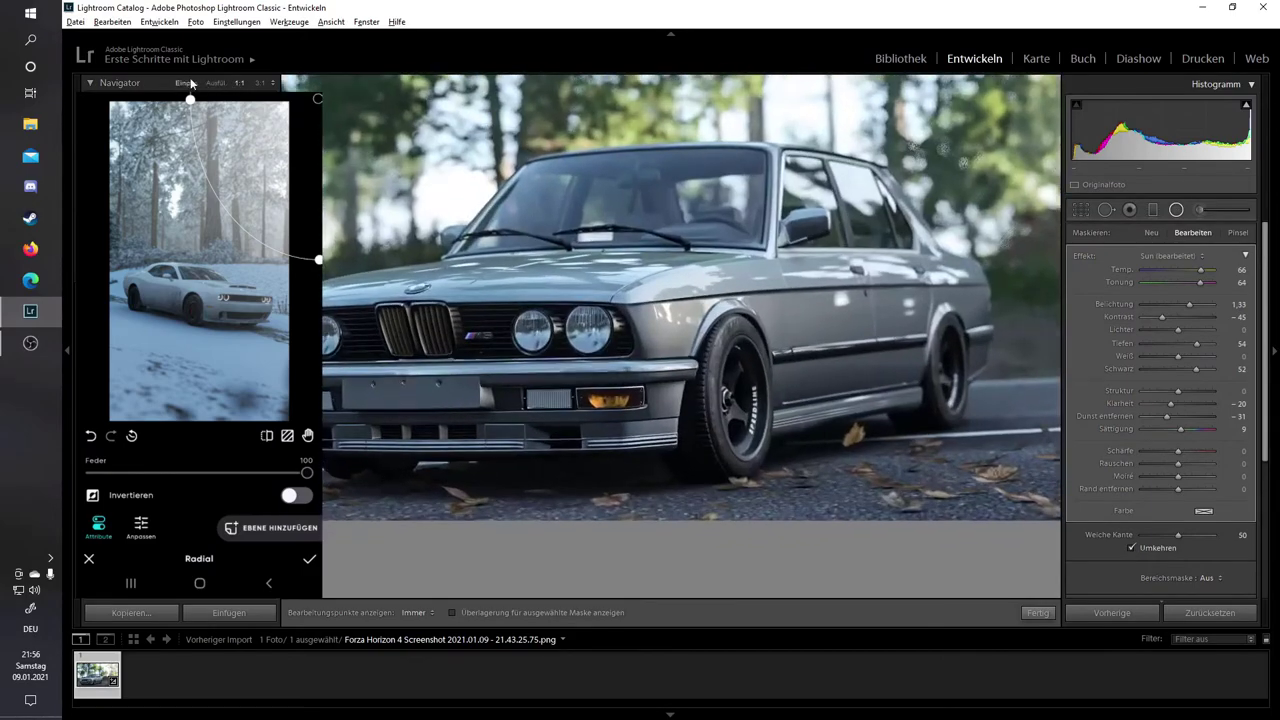
{"action": "left_click", "coordinate": [186, 83]}
{"action": "left_click_drag", "start_coordinate": [978, 210], "coordinate": [973, 216]}
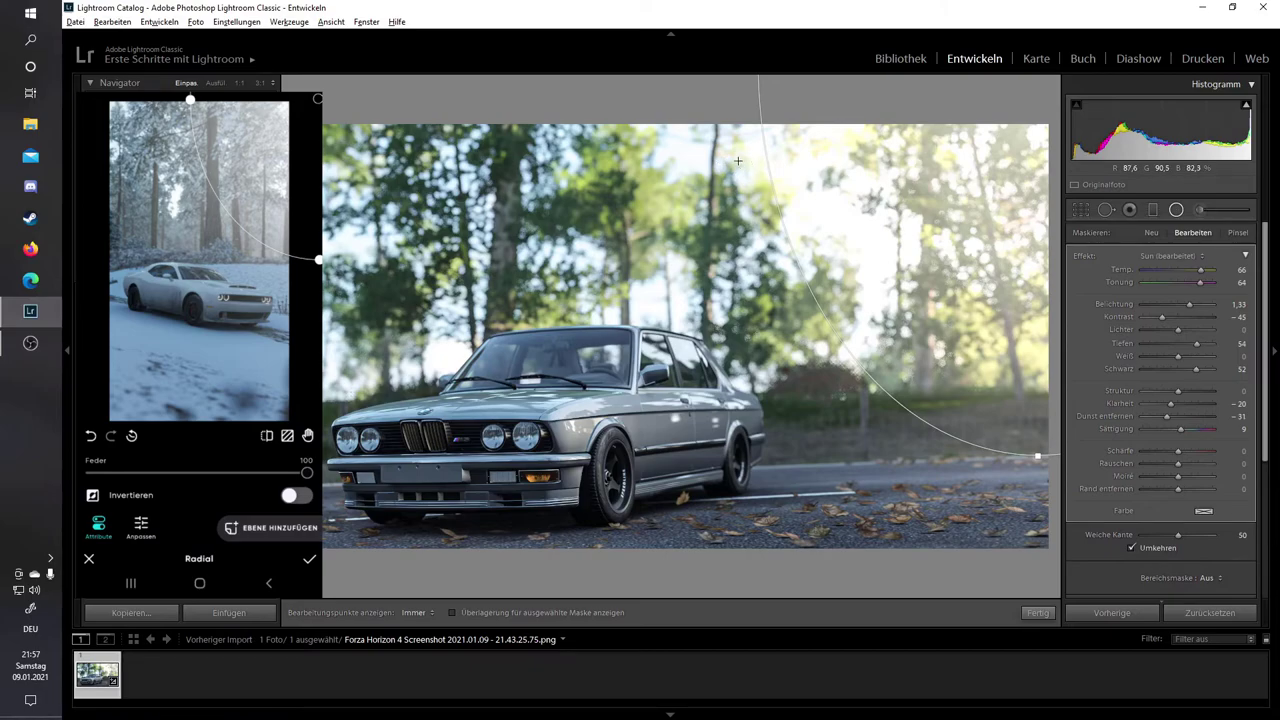
Draw a second radial filter over the car, widening it left and stretching its lower edge down
{"action": "left_click_drag", "start_coordinate": [754, 165], "coordinate": [464, 450]}
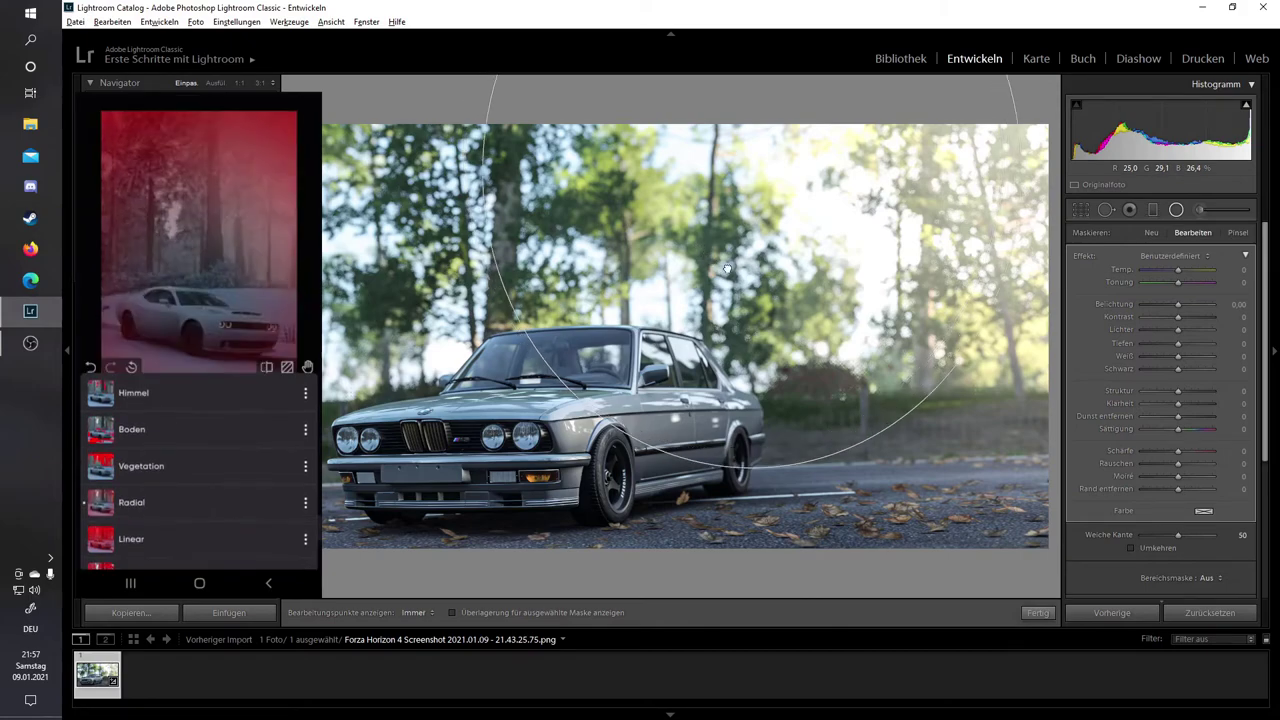
{"action": "left_click_drag", "start_coordinate": [733, 152], "coordinate": [960, 250]}
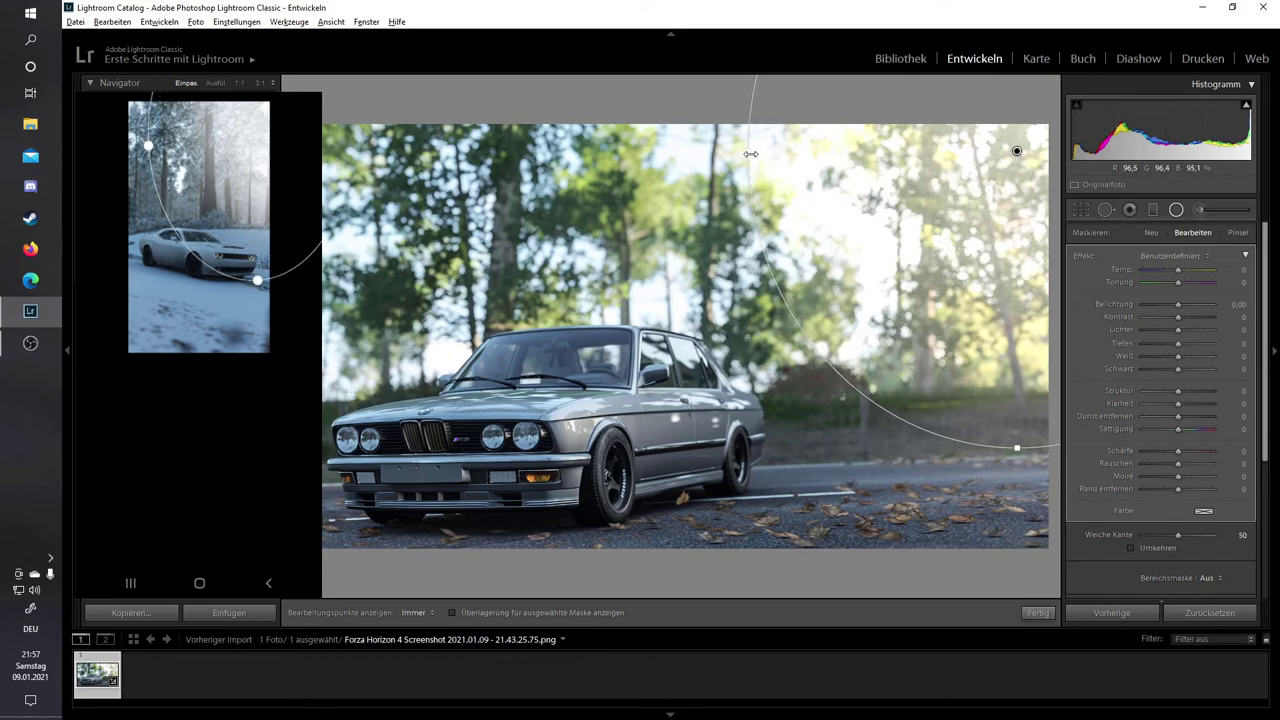
{"action": "left_click_drag", "start_coordinate": [750, 152], "coordinate": [387, 151]}
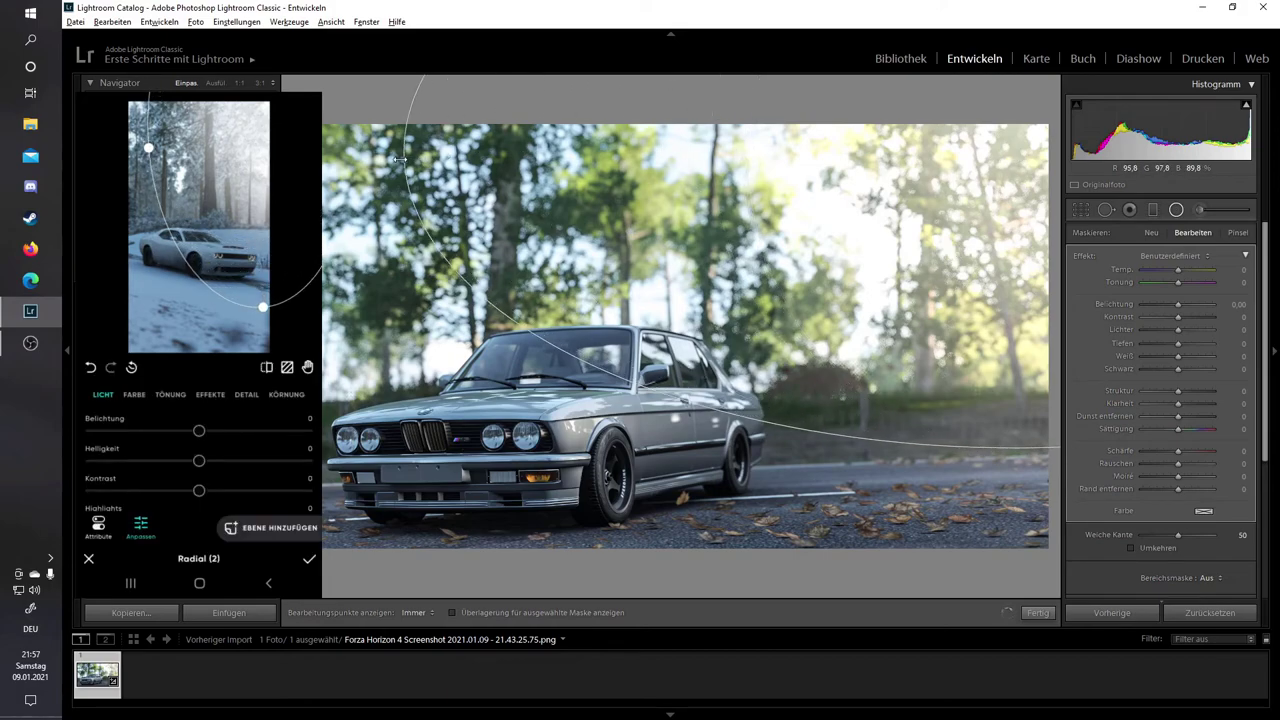
{"action": "left_click_drag", "start_coordinate": [1016, 451], "coordinate": [1016, 527]}
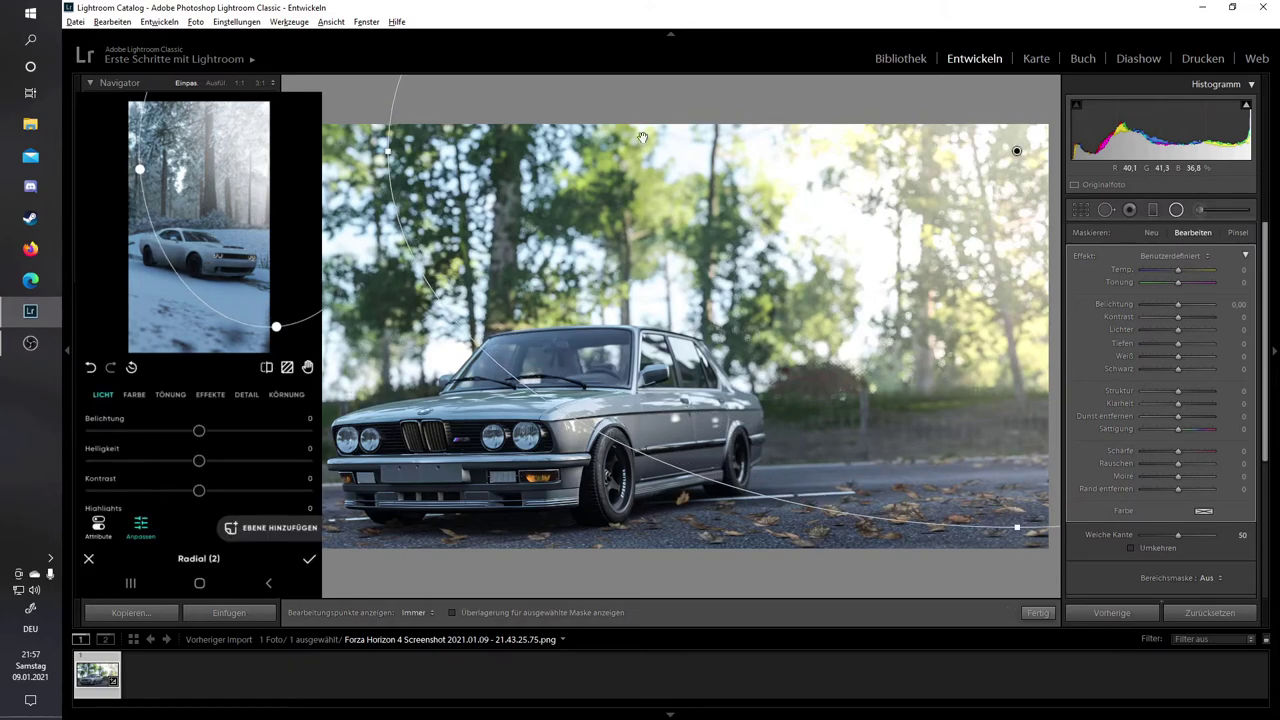
{"action": "left_click_drag", "start_coordinate": [384, 153], "coordinate": [372, 151]}
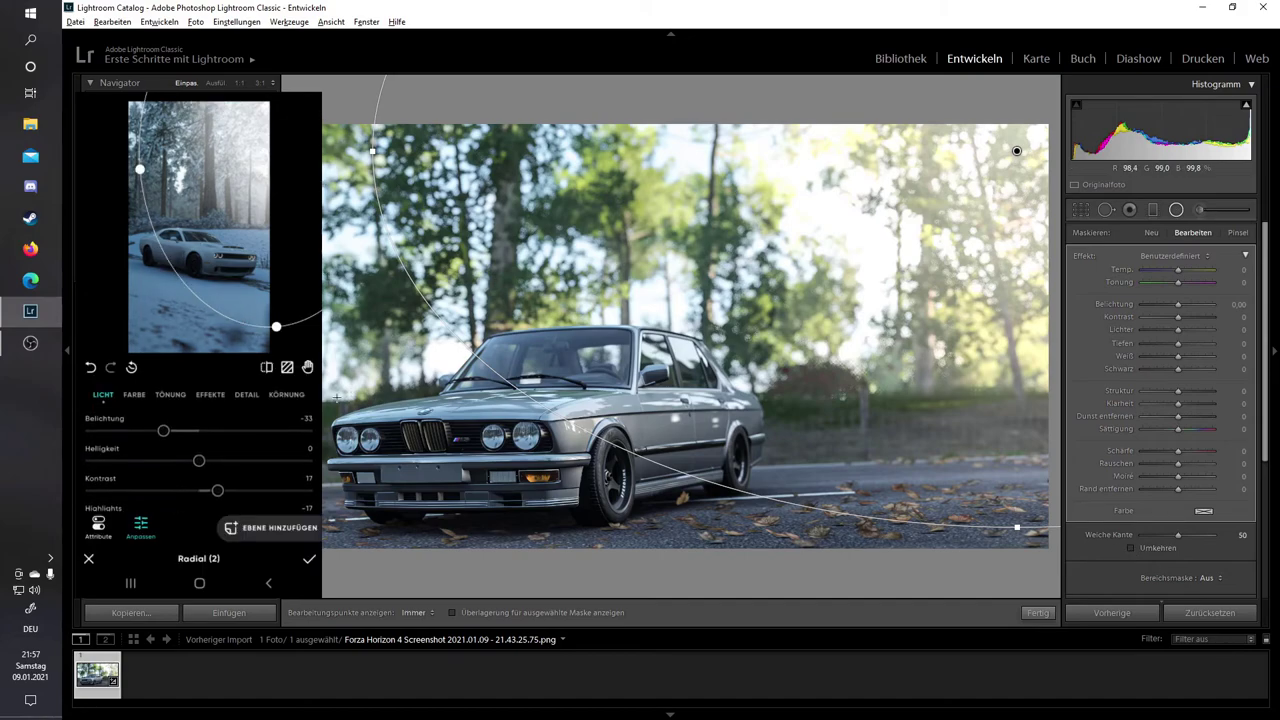
{"action": "left_click", "coordinate": [1175, 256]}
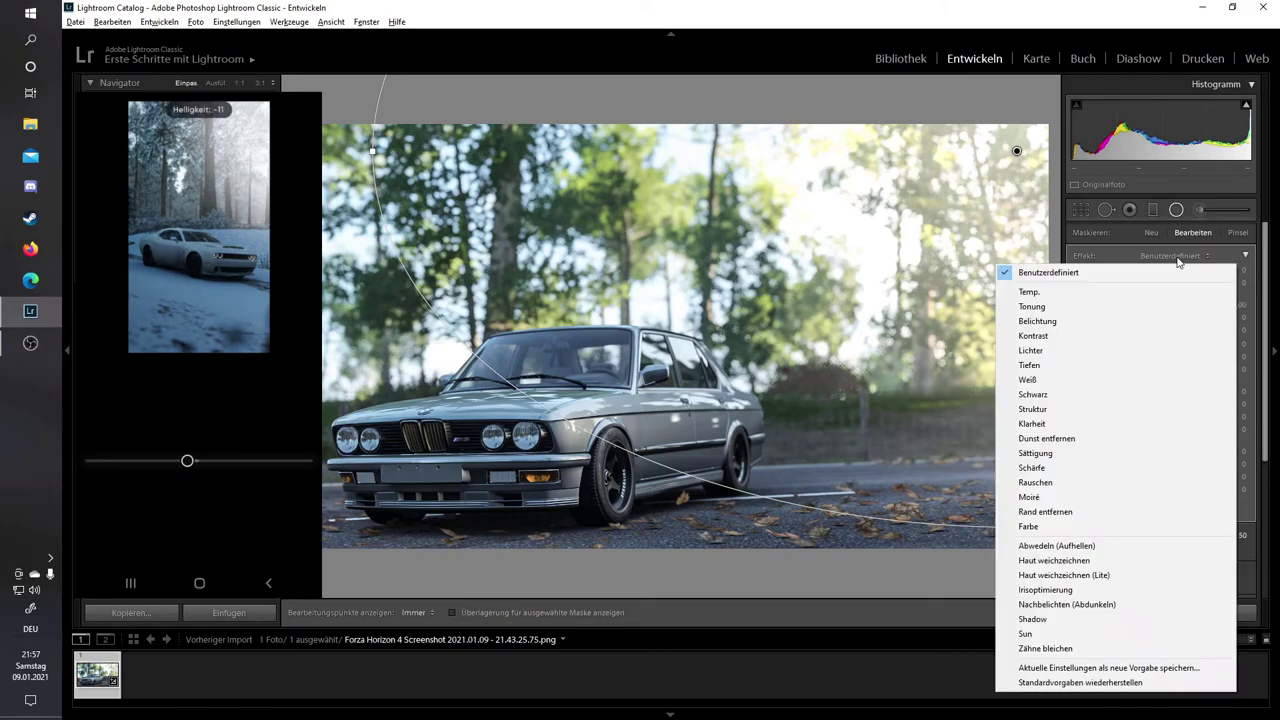
Apply the Shadow preset to the second filter and shift its edge slightly left
{"action": "left_click", "coordinate": [1154, 620]}
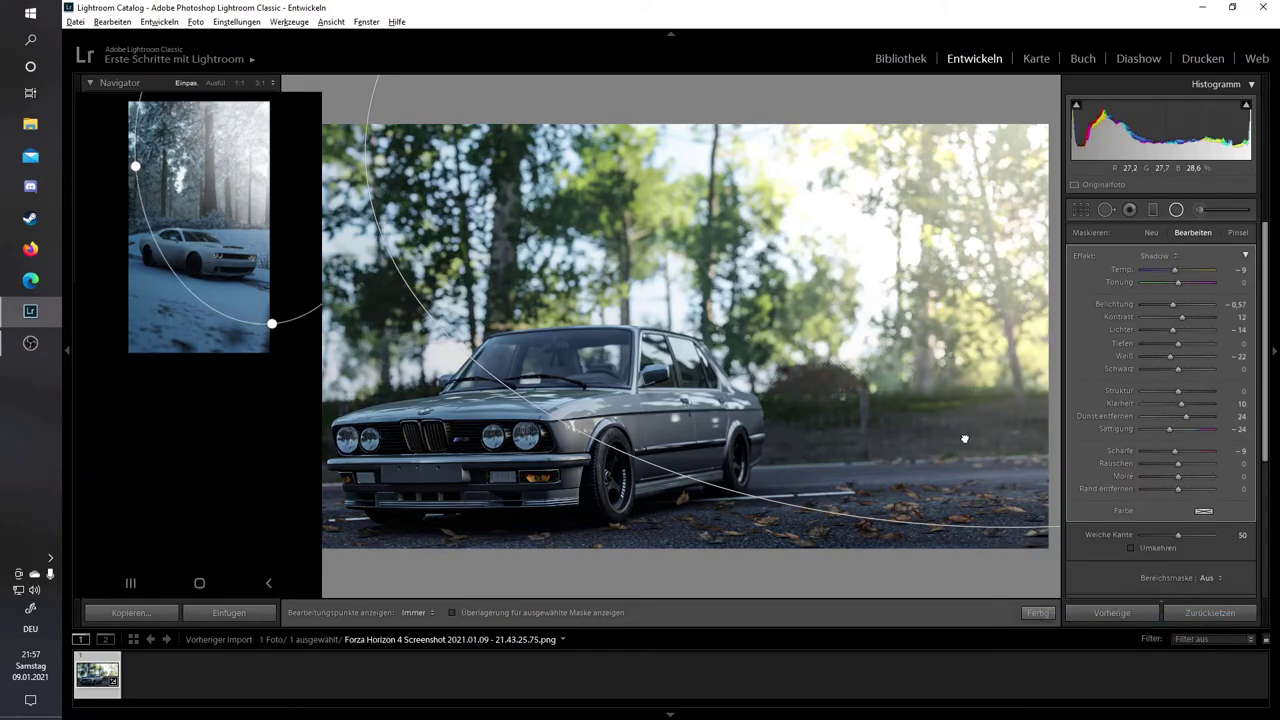
{"action": "mouse_move", "coordinate": [963, 437]}
{"action": "left_mouse_down"}
{"action": "mouse_move", "coordinate": [931, 457]}
{"action": "mouse_move", "coordinate": [944, 431]}
{"action": "left_mouse_up"}
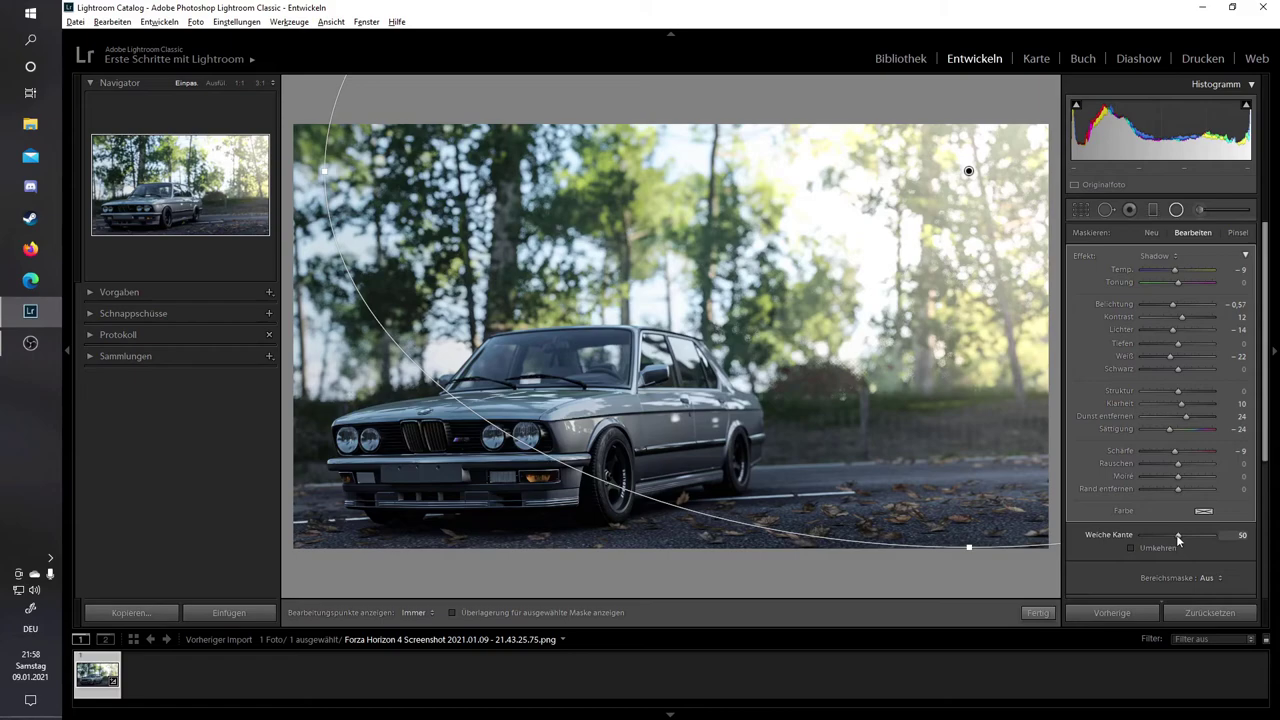
Try feather values 0, 20, 54 and 7, settle the Shadow filter at 15, and finish radial filtering
{"action": "left_click_drag", "start_coordinate": [1200, 541], "coordinate": [1077, 546]}
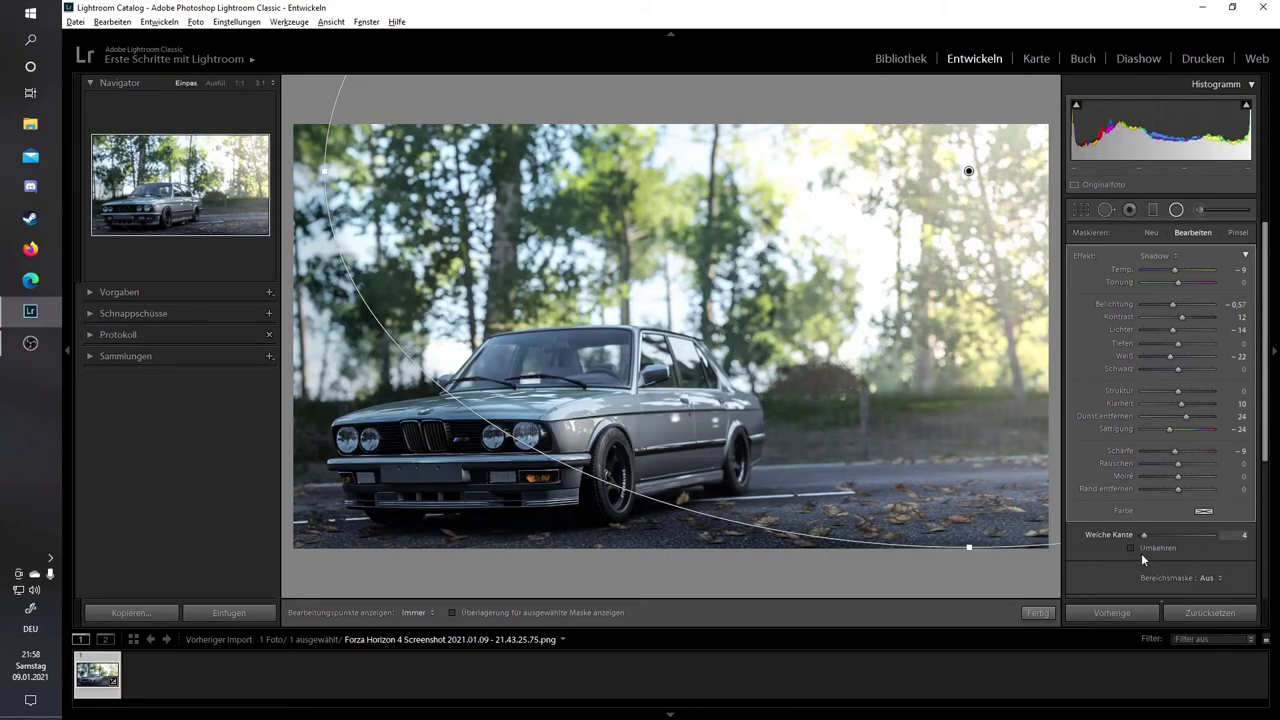
{"action": "left_click_drag", "start_coordinate": [1140, 553], "coordinate": [1155, 557]}
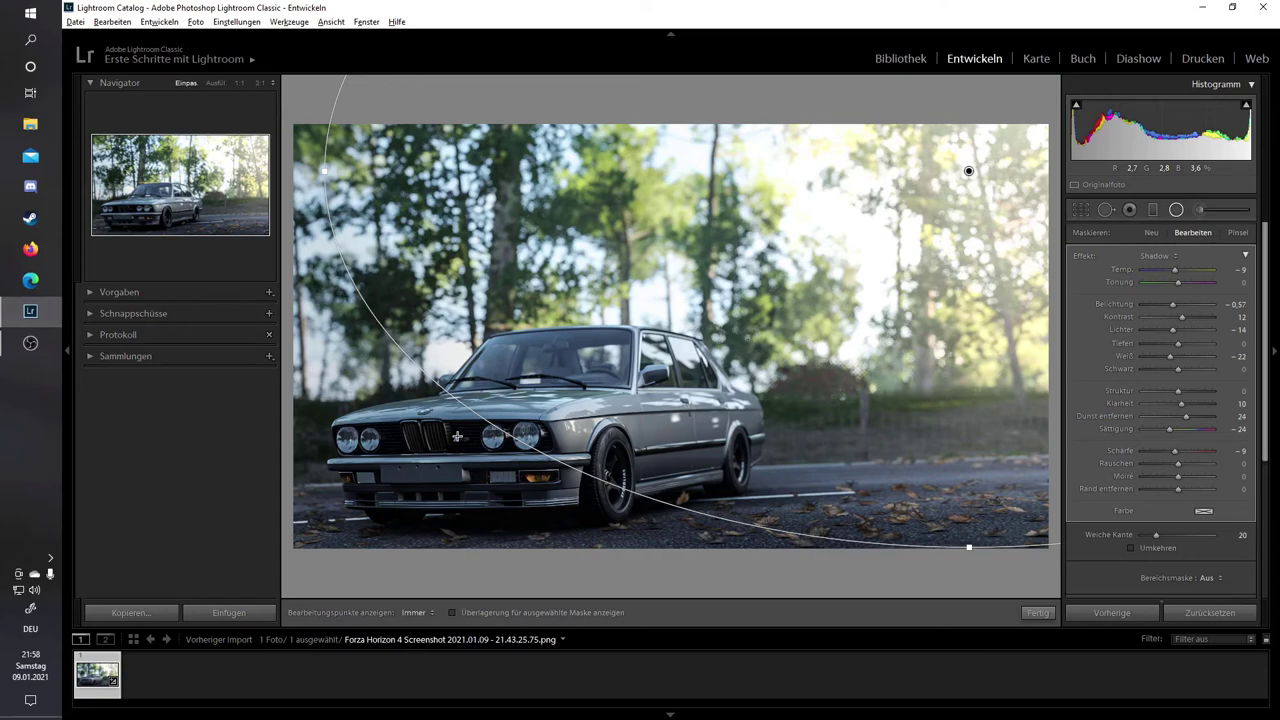
{"action": "left_click", "coordinate": [1179, 534]}
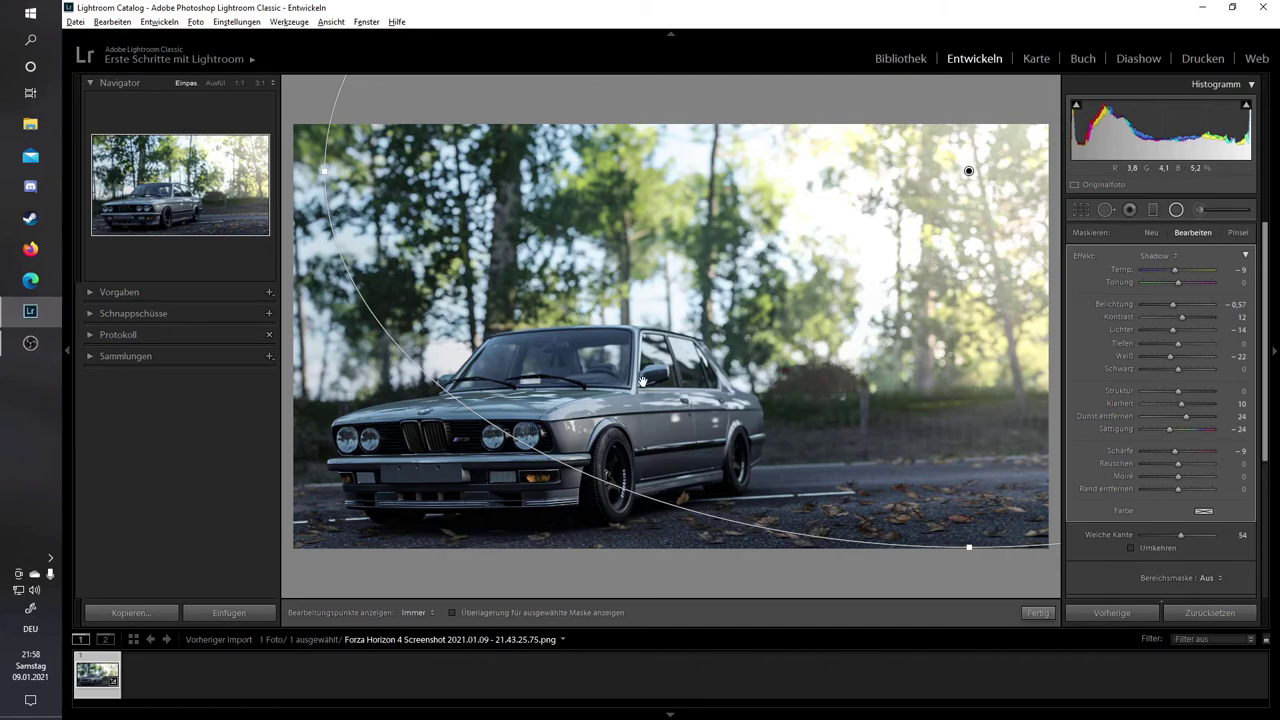
{"action": "mouse_move", "coordinate": [970, 171]}
{"action": "left_click_drag", "start_coordinate": [1160, 536], "coordinate": [1150, 537]}
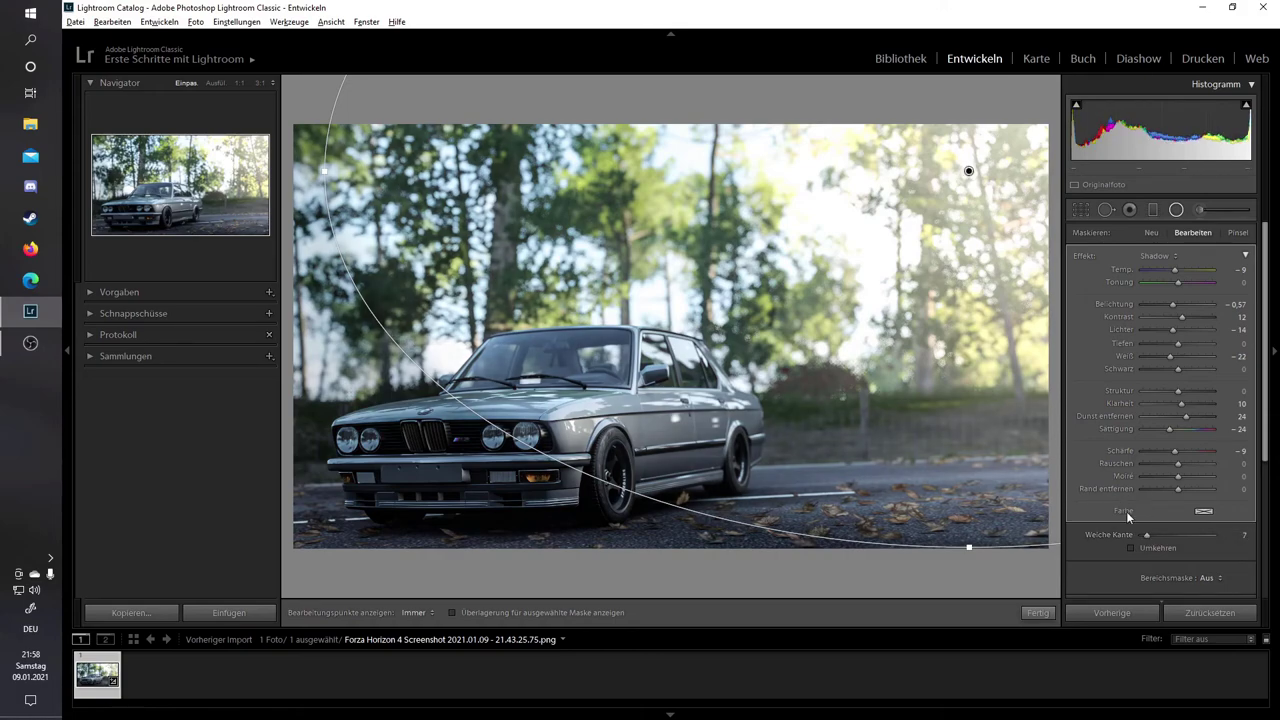
{"action": "left_click_drag", "start_coordinate": [1151, 536], "coordinate": [1153, 536]}
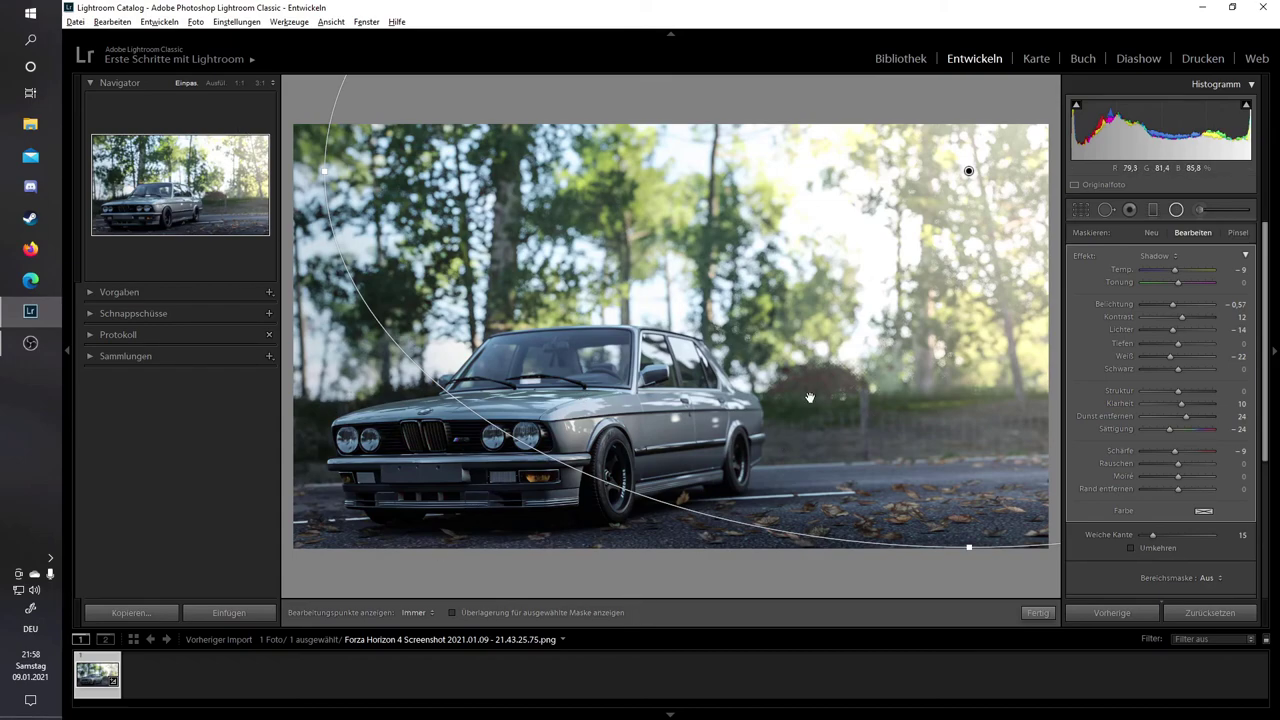
{"action": "left_click", "coordinate": [1178, 211]}
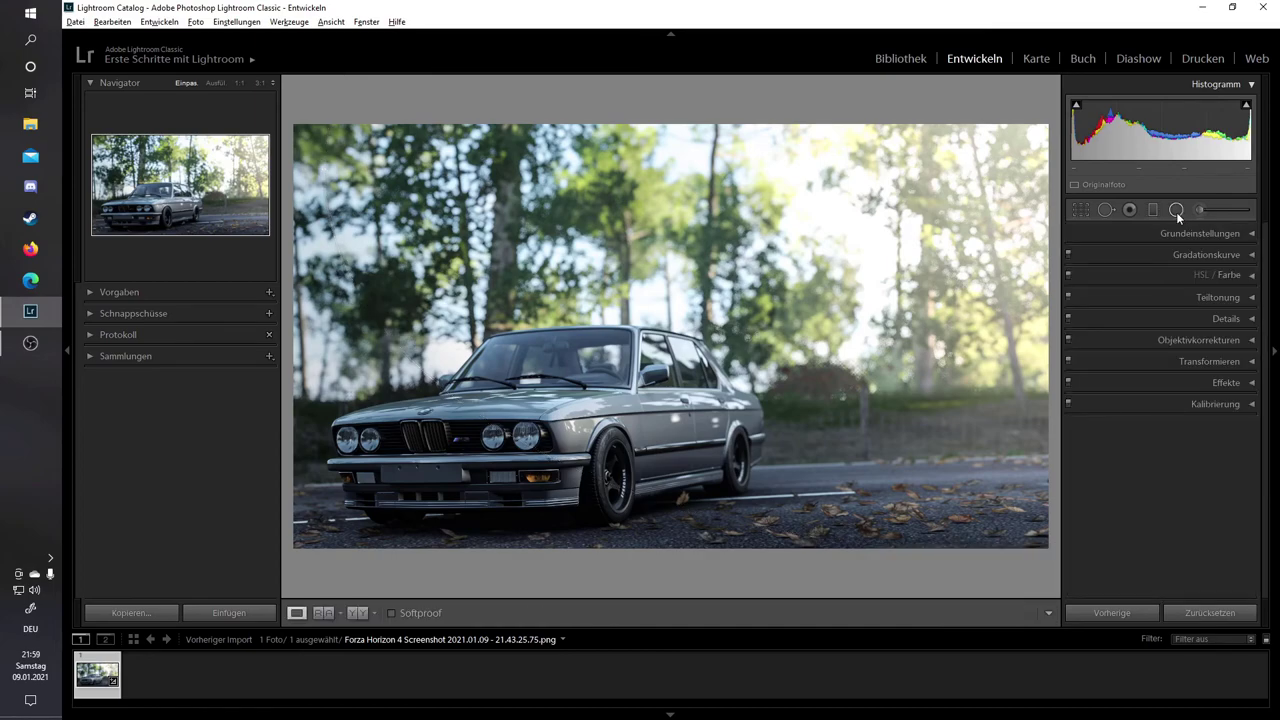